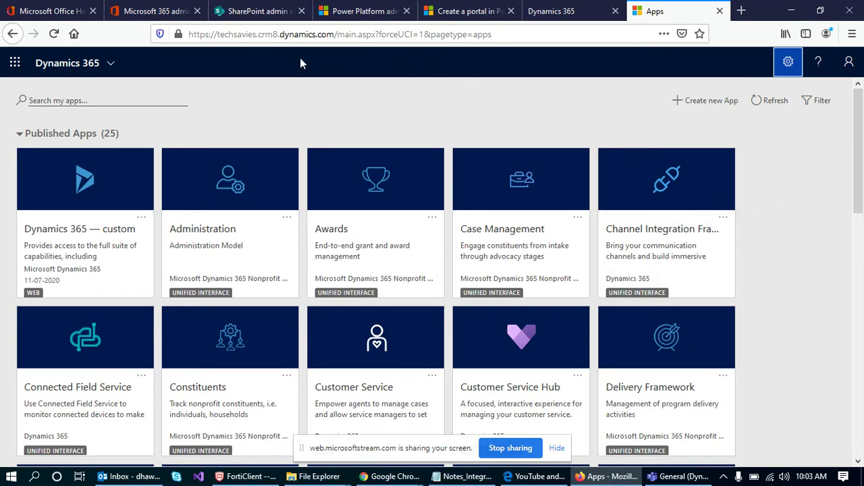
Switch to the SharePoint admin center and start creating a team site from the active sites list
{"action": "left_click", "coordinate": [247, 19]}
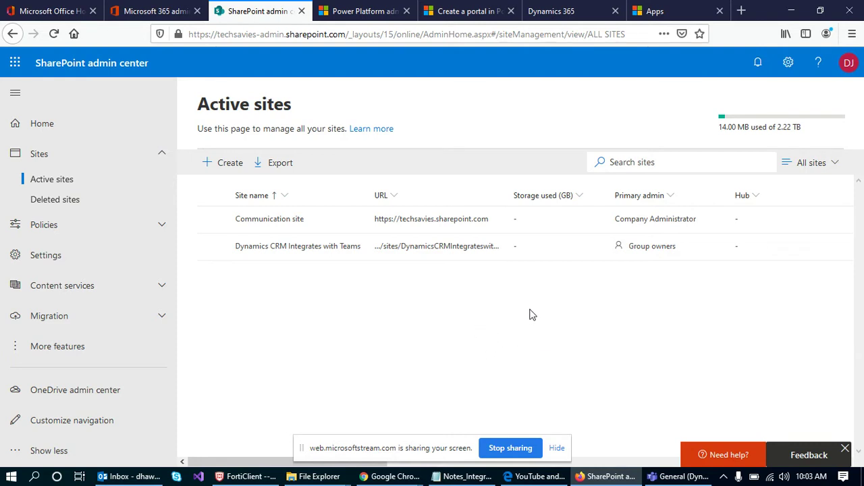
{"action": "left_click", "coordinate": [231, 167]}
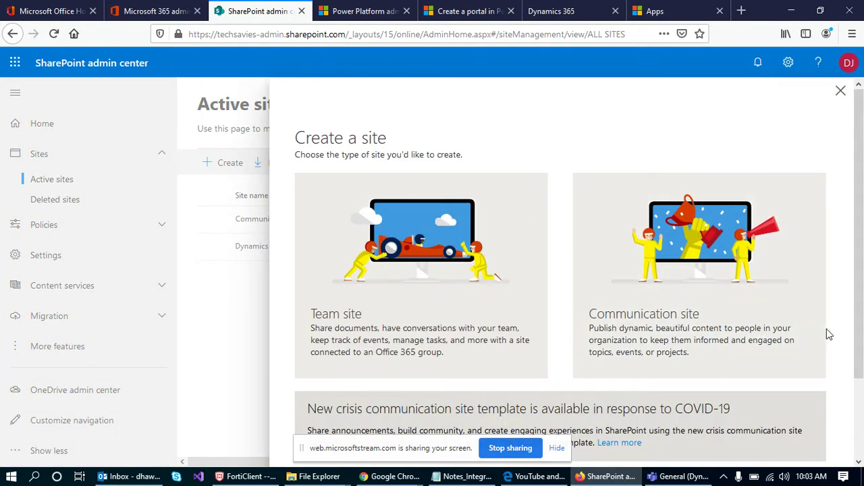
{"action": "scroll", "coordinate": [827, 335], "scroll_direction": "down", "scroll_amount": 3}
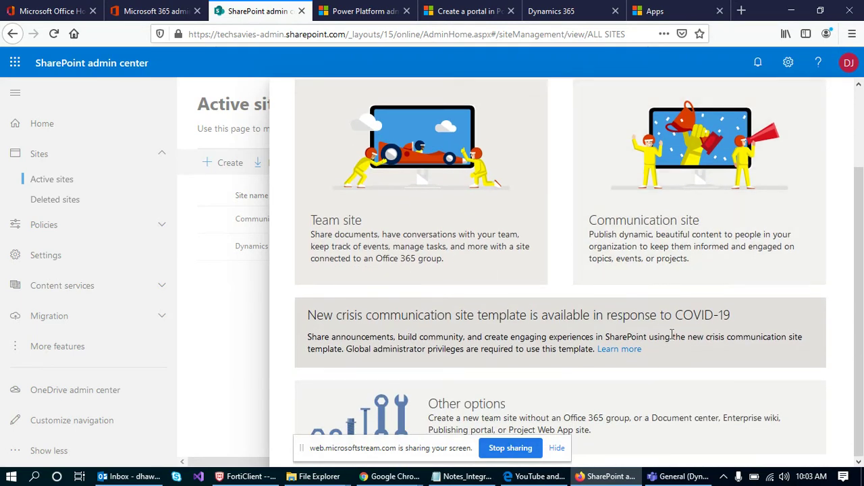
{"action": "scroll", "coordinate": [502, 299], "scroll_direction": "up", "scroll_amount": 2}
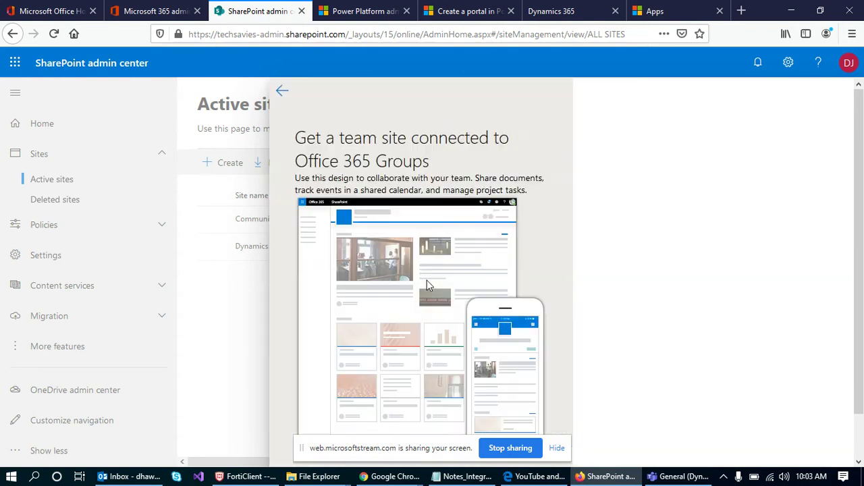
{"action": "left_click", "coordinate": [427, 284]}
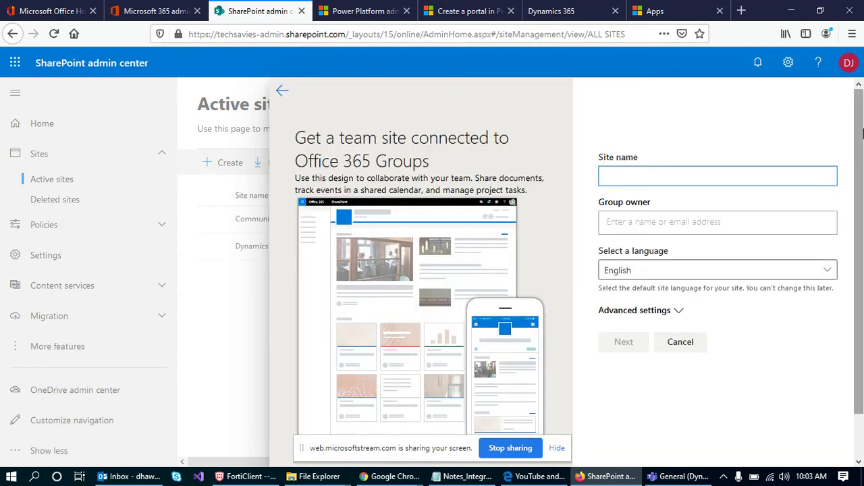
Name the new team site "Dynamics CRM Data Site"
{"action": "type", "text": "DY"}
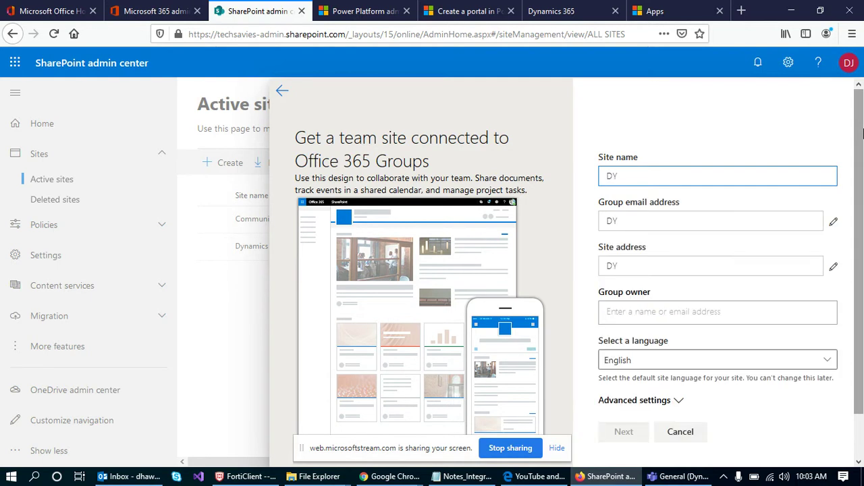
{"action": "type", "text": "ynamics CRM"}
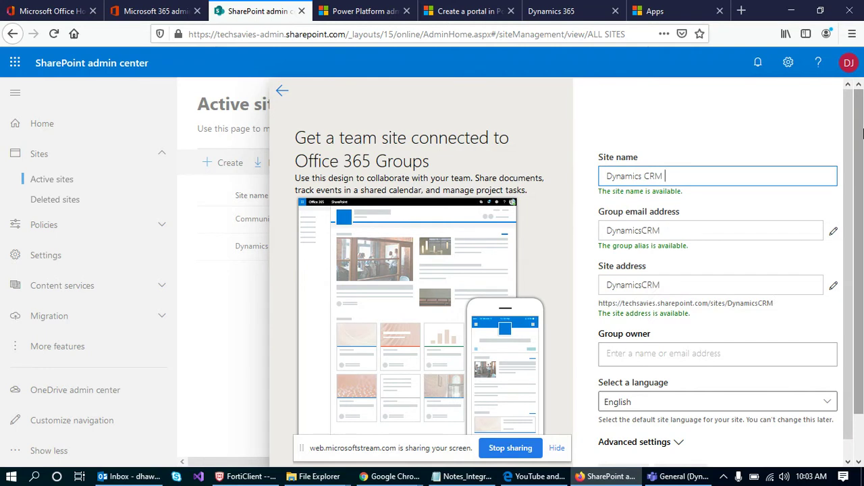
{"action": "type", "text": "Site"}
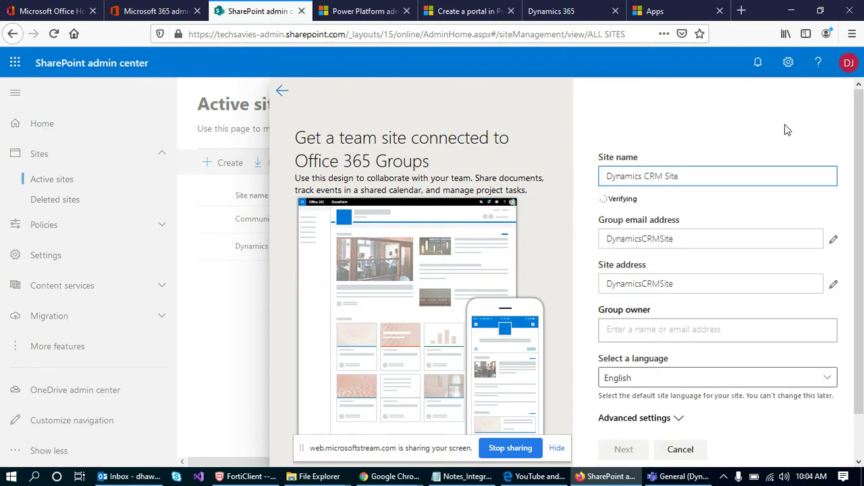
{"action": "type", "text": " Daya=="}
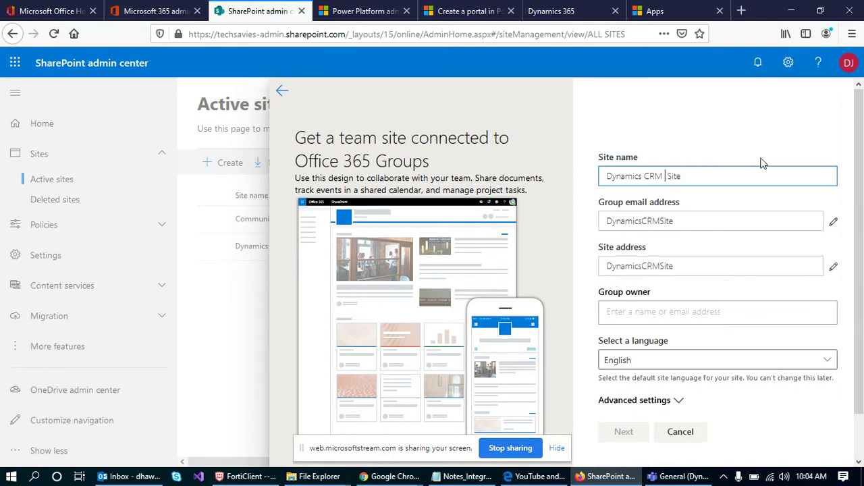
{"action": "key", "text": "BackSpace"}
{"action": "key", "text": "BackSpace"}
{"action": "key", "text": "BackSpace"}
{"action": "key", "text": "BackSpace"}
{"action": "type", "text": "ta"}
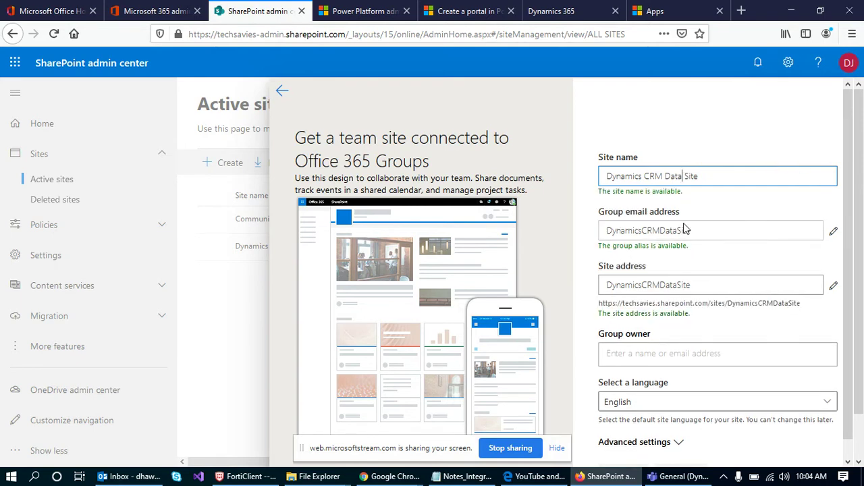
Assign the administrator's account as group owner and finish creating the site without additional owners or members
{"action": "scroll", "coordinate": [774, 363], "scroll_direction": "down", "scroll_amount": 2}
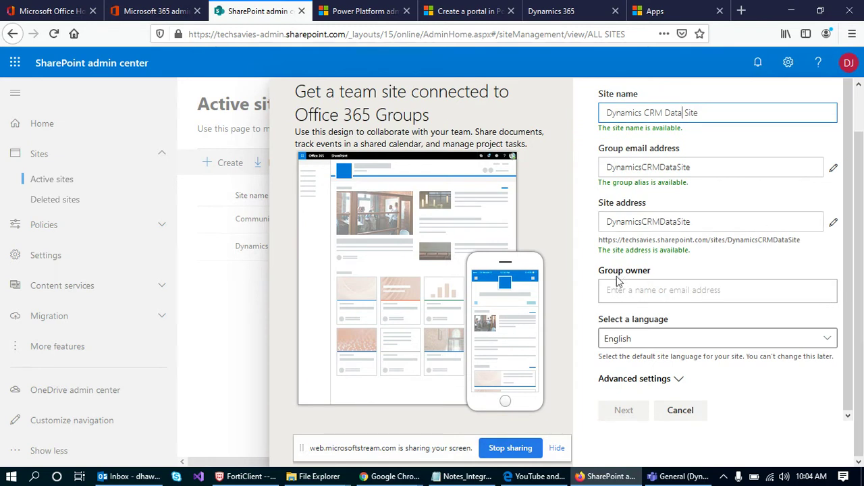
{"action": "left_click", "coordinate": [665, 292]}
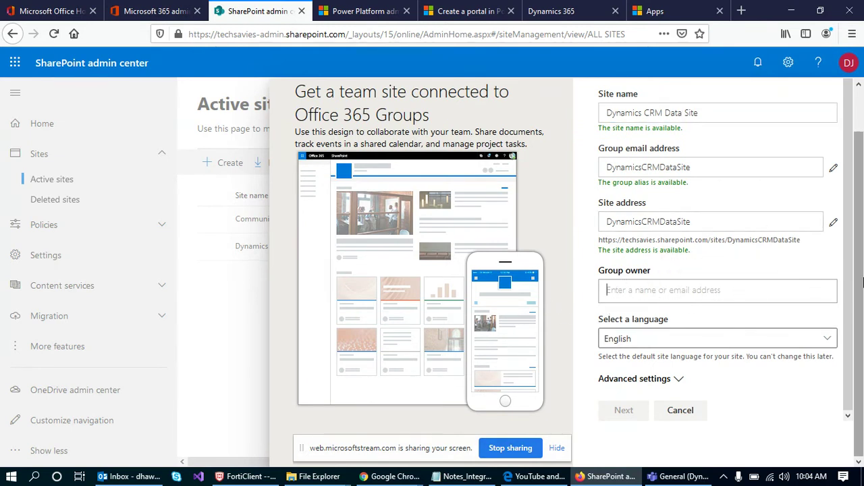
{"action": "type", "text": "dhawa"}
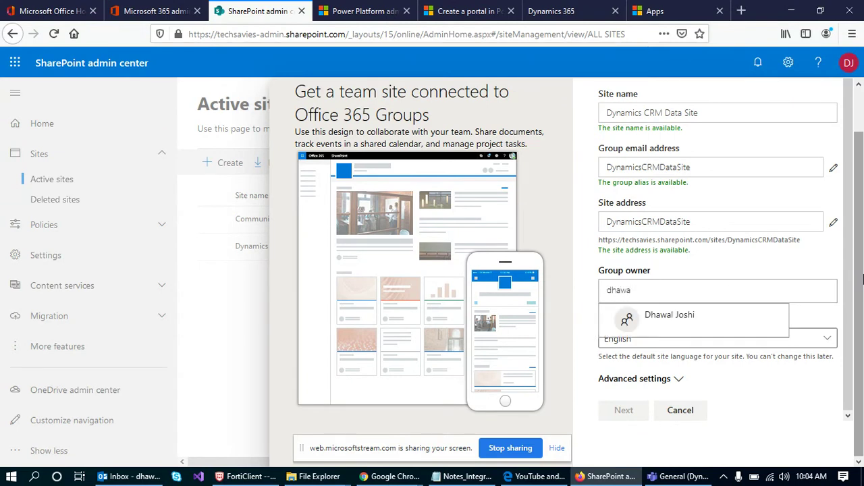
{"action": "left_click", "coordinate": [687, 323]}
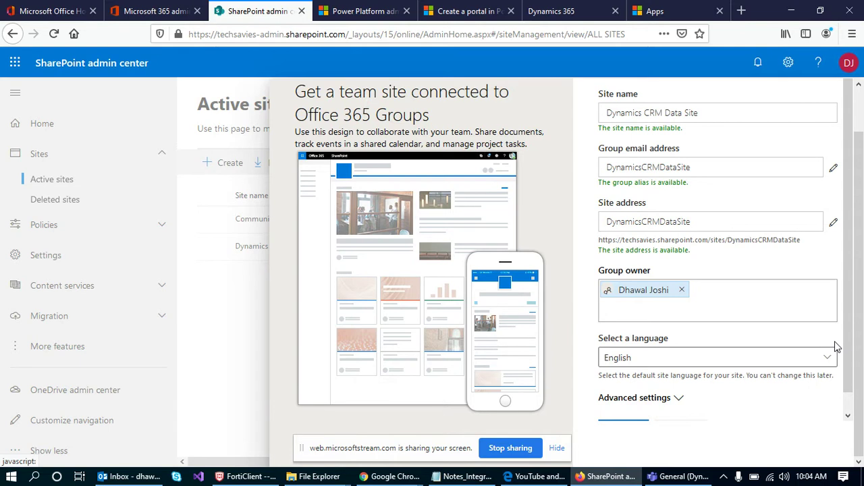
{"action": "scroll", "coordinate": [776, 368], "scroll_direction": "down", "scroll_amount": 1}
{"action": "left_click", "coordinate": [624, 410]}
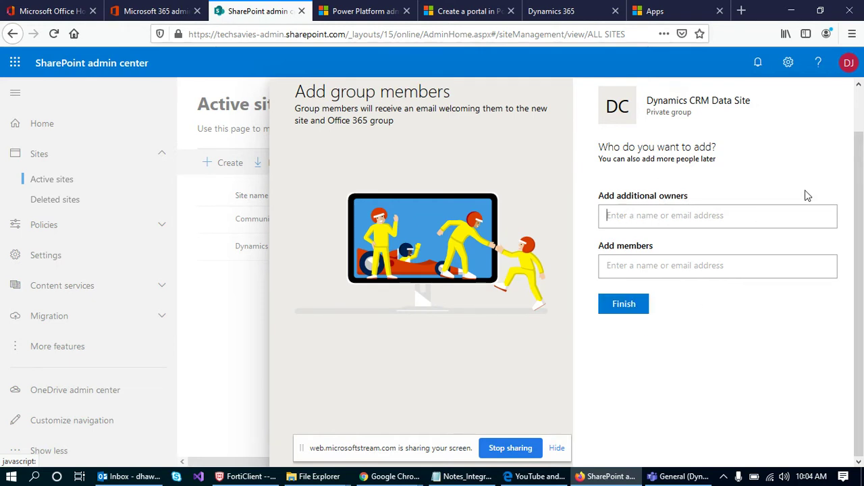
{"action": "left_click", "coordinate": [635, 309]}
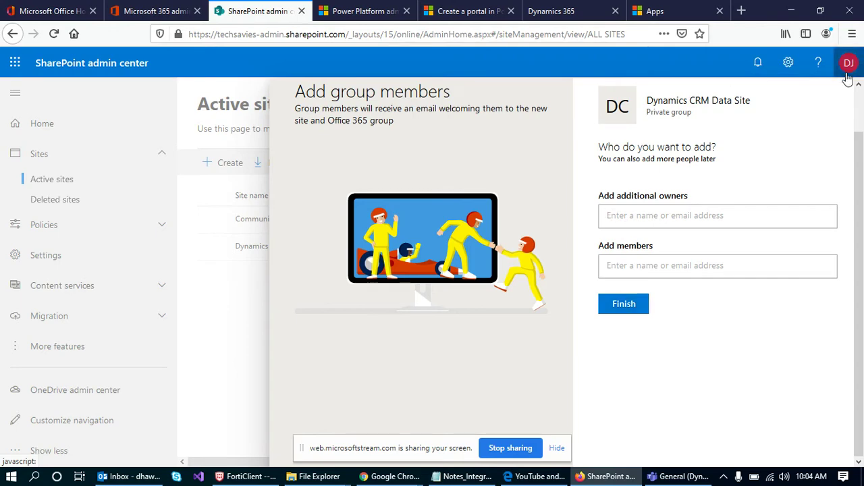
{"action": "left_click", "coordinate": [627, 309]}
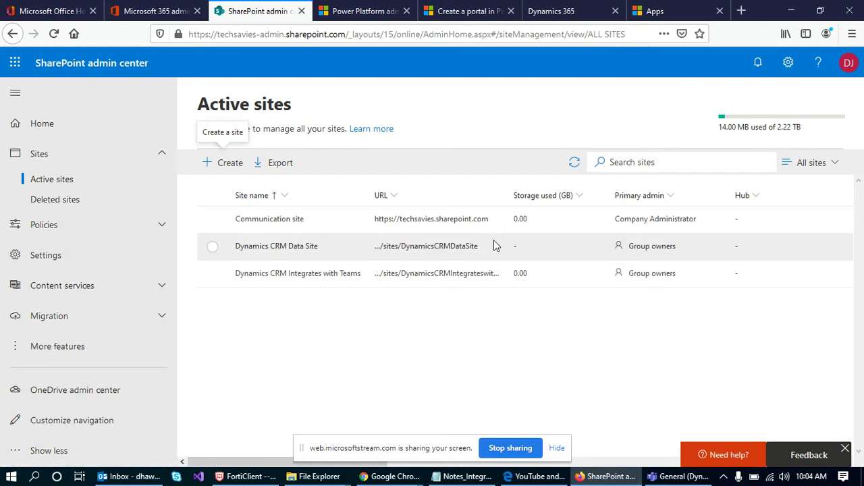
Examine the general details and URL of the Dynamics CRM Data Site, then close its details
{"action": "left_click", "coordinate": [279, 255]}
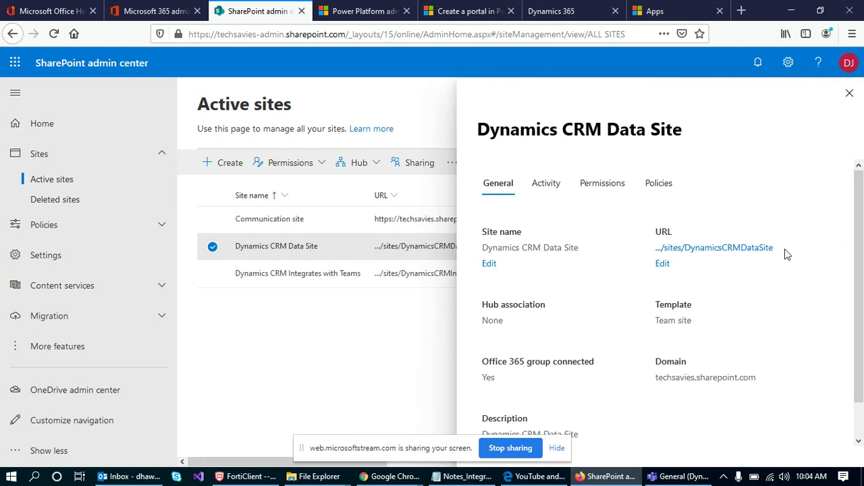
{"action": "left_click_drag", "start_coordinate": [769, 256], "coordinate": [646, 250]}
{"action": "left_click", "coordinate": [788, 263]}
{"action": "left_click", "coordinate": [662, 264]}
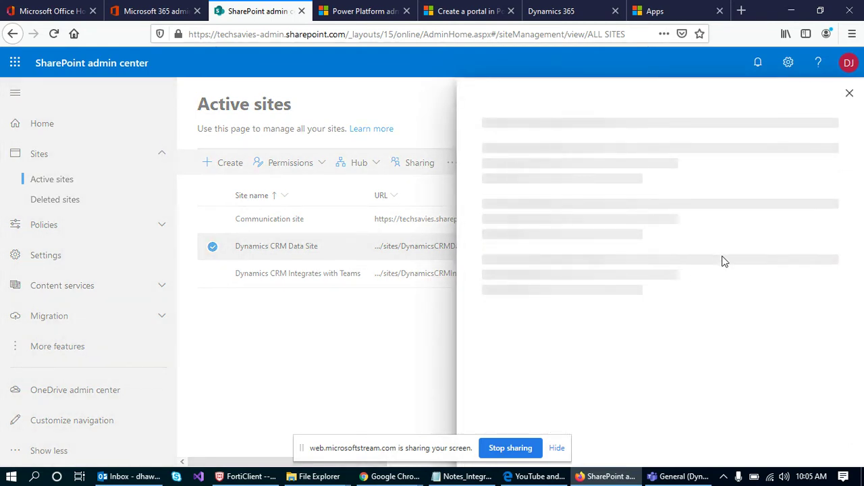
{"action": "left_click", "coordinate": [849, 93]}
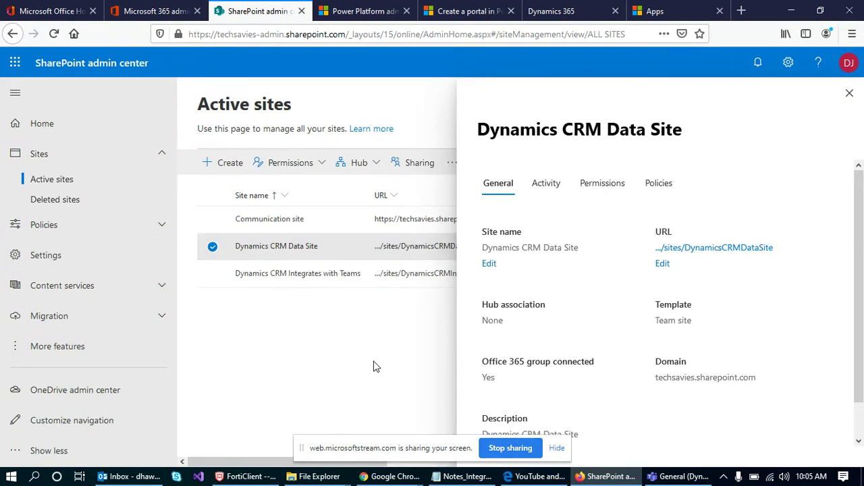
{"action": "left_click", "coordinate": [849, 94]}
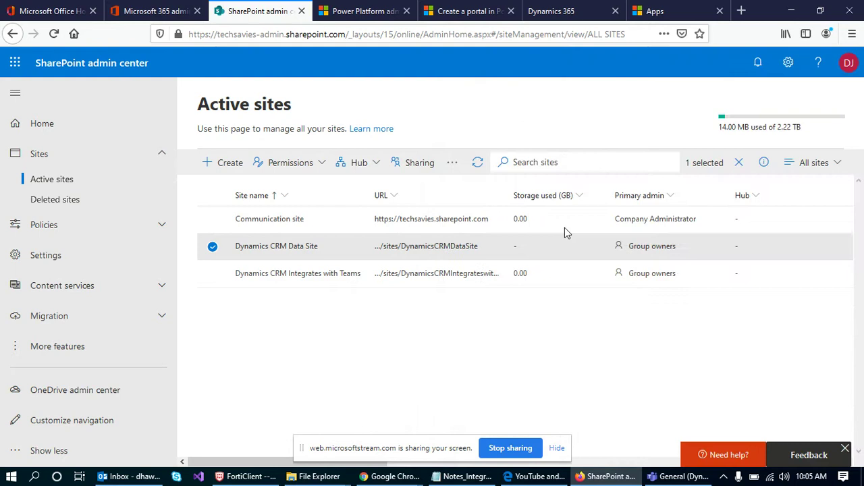
Open the Dynamics CRM Data Site in a separate browser tab and copy its full web address
{"action": "right_click", "coordinate": [427, 248]}
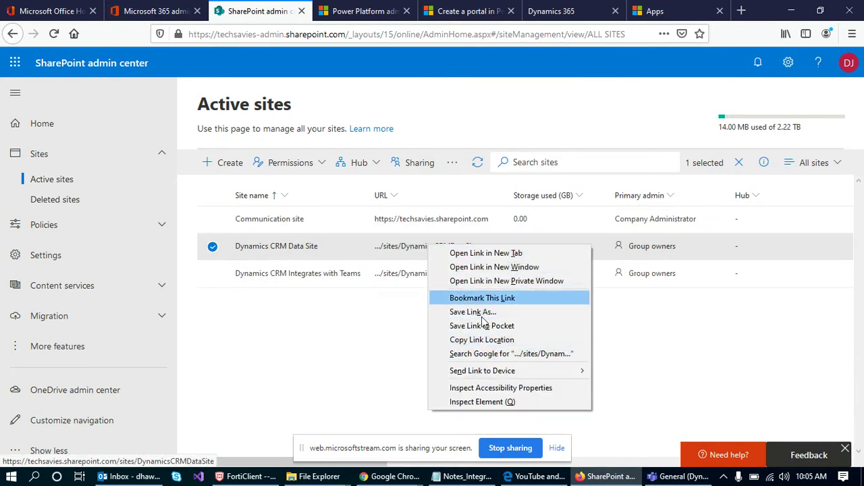
{"action": "left_click", "coordinate": [515, 252]}
{"action": "key", "text": "ctrl+Tab"}
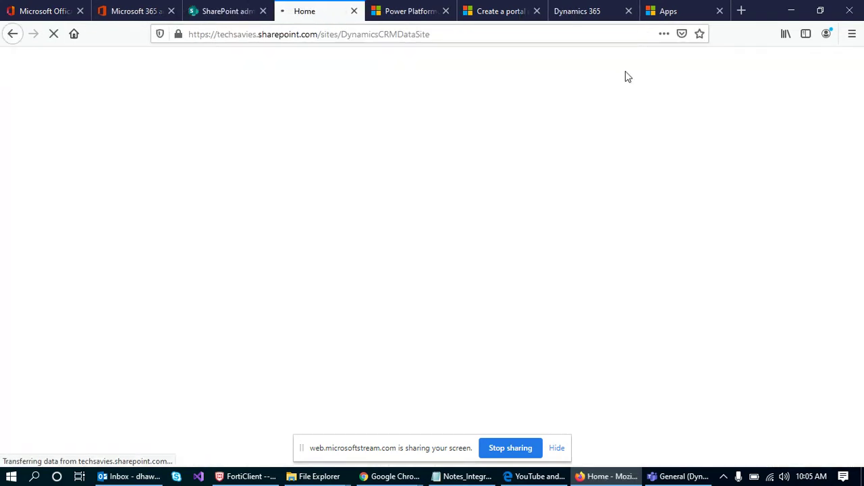
{"action": "left_click", "coordinate": [419, 34]}
{"action": "right_click", "coordinate": [363, 35]}
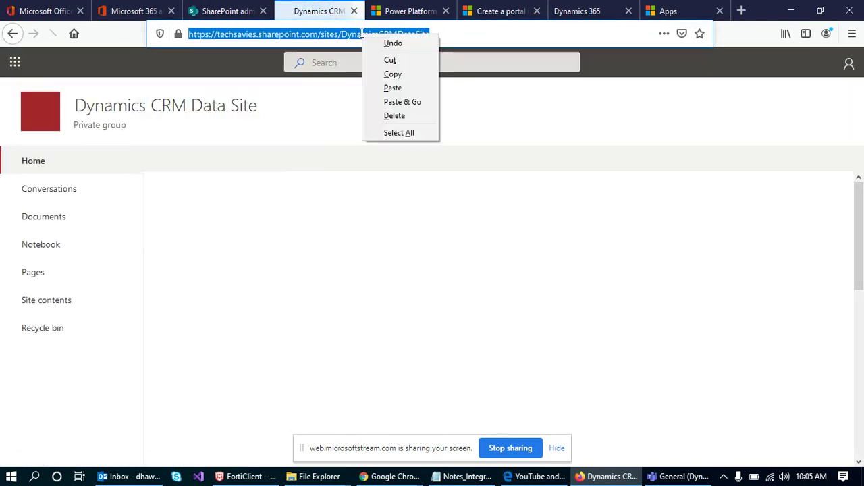
{"action": "left_click", "coordinate": [391, 73]}
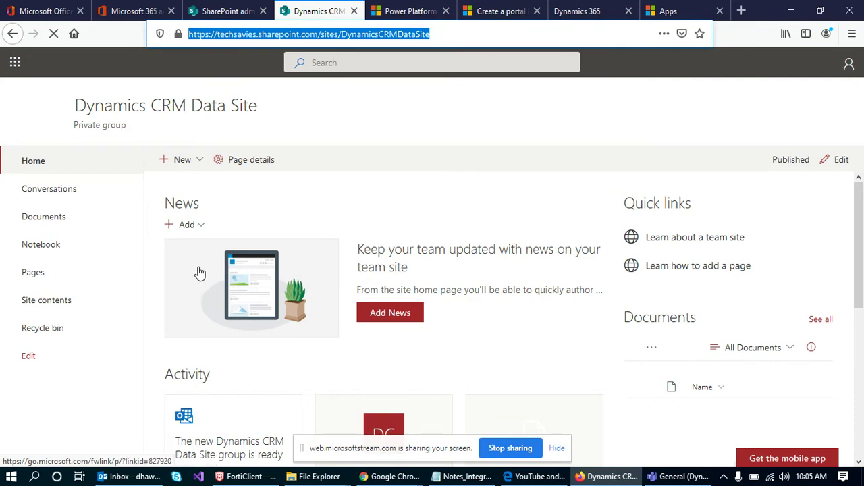
{"action": "scroll", "coordinate": [608, 344], "scroll_direction": "down", "scroll_amount": 4}
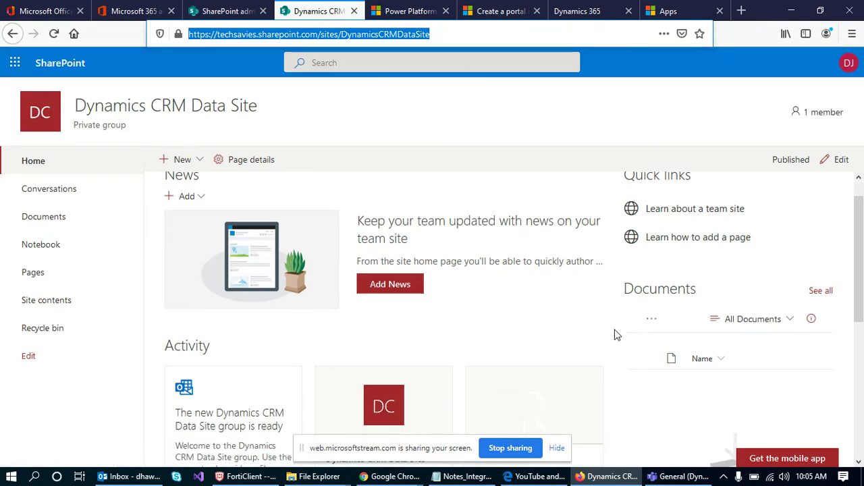
{"action": "scroll", "coordinate": [585, 367], "scroll_direction": "up", "scroll_amount": 4}
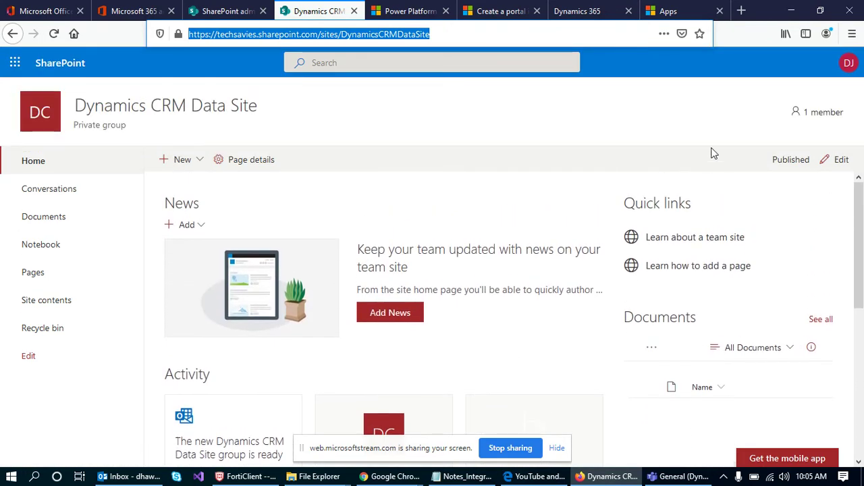
Switch to Dynamics 365 and open Document Management in the advanced settings
{"action": "left_click", "coordinate": [682, 18]}
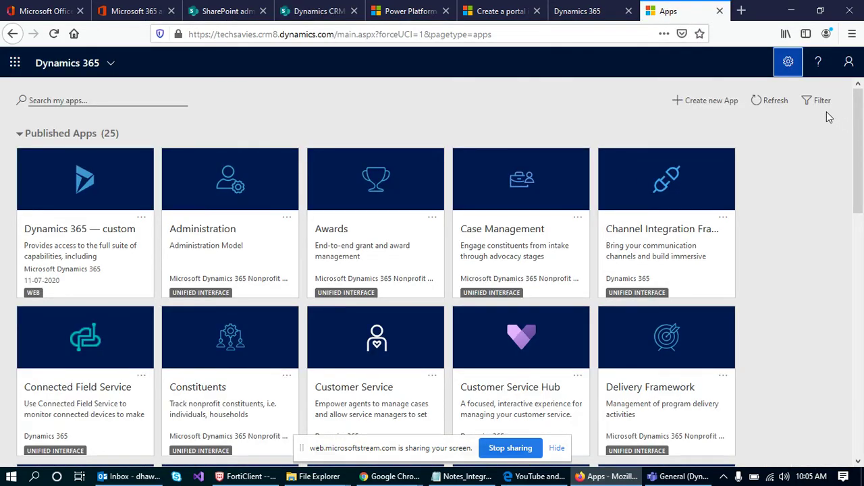
{"action": "left_click", "coordinate": [788, 68]}
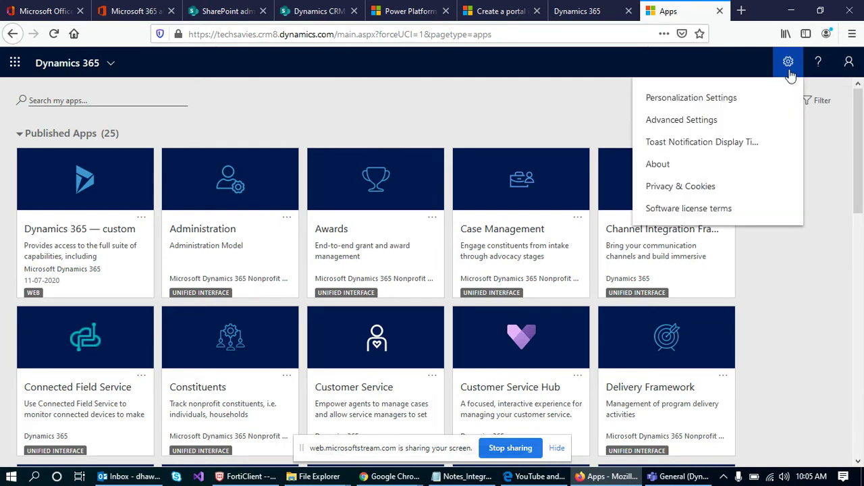
{"action": "left_click", "coordinate": [682, 120]}
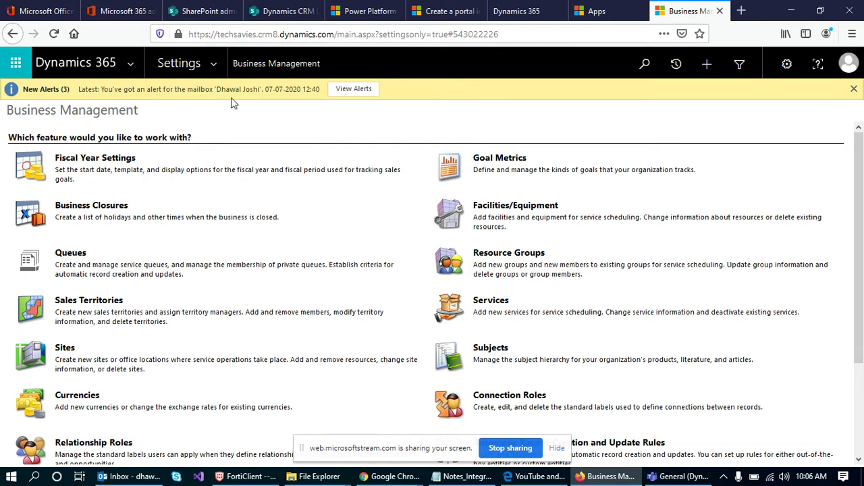
{"action": "left_click", "coordinate": [214, 67]}
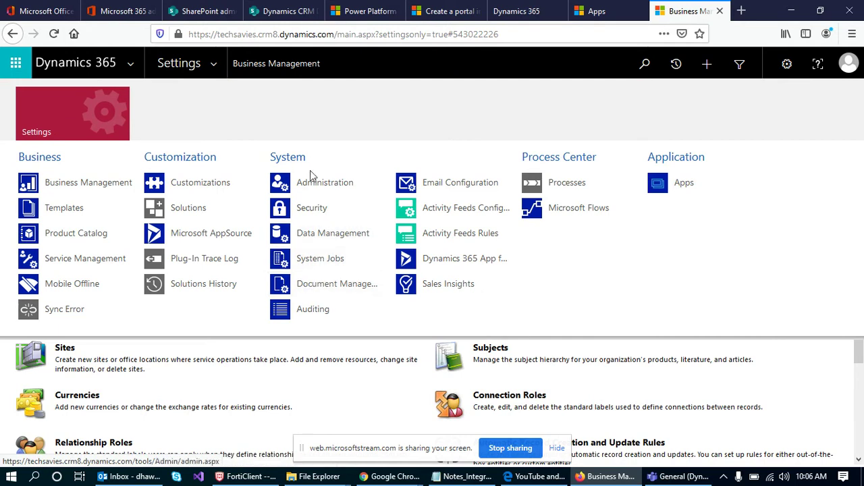
{"action": "left_click", "coordinate": [341, 285]}
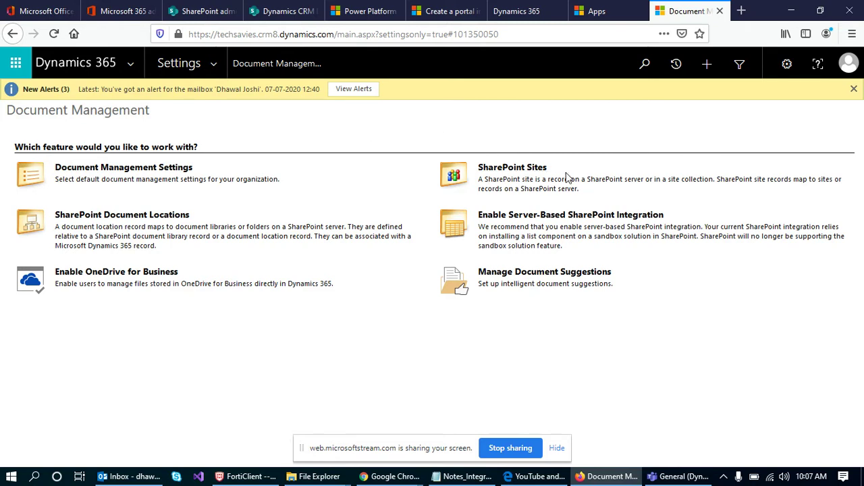
Start the Enable Server-Based SharePoint Integration wizard and proceed to its Define Deployment stage
{"action": "left_click", "coordinate": [594, 223]}
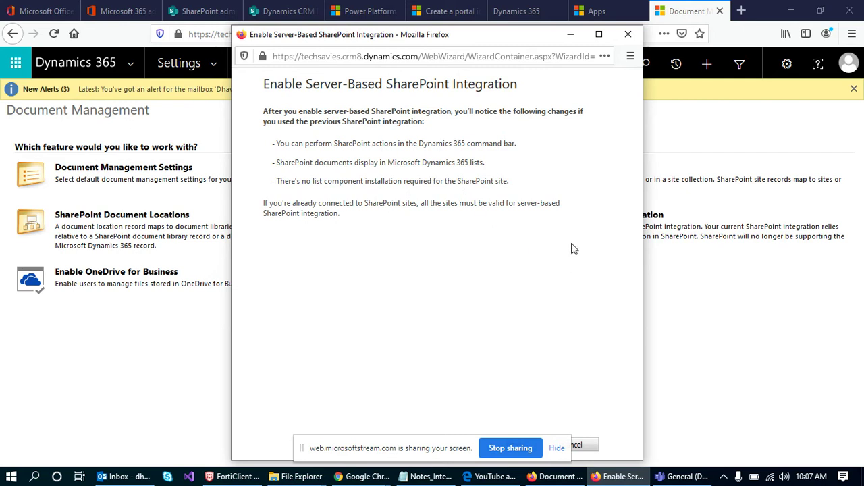
{"action": "left_click", "coordinate": [557, 448]}
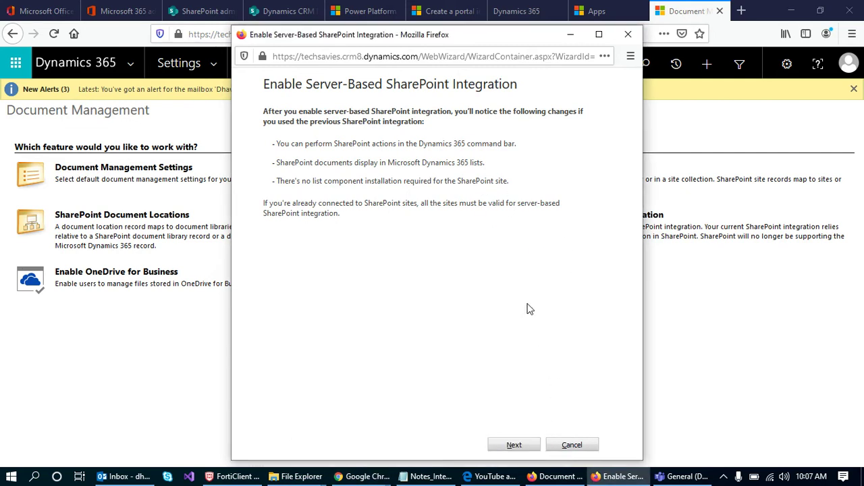
{"action": "left_click", "coordinate": [512, 446]}
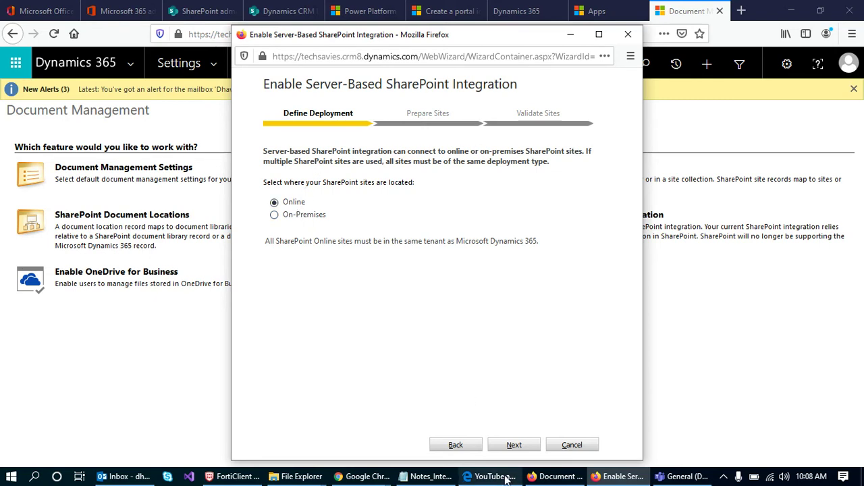
{"action": "left_click", "coordinate": [519, 448]}
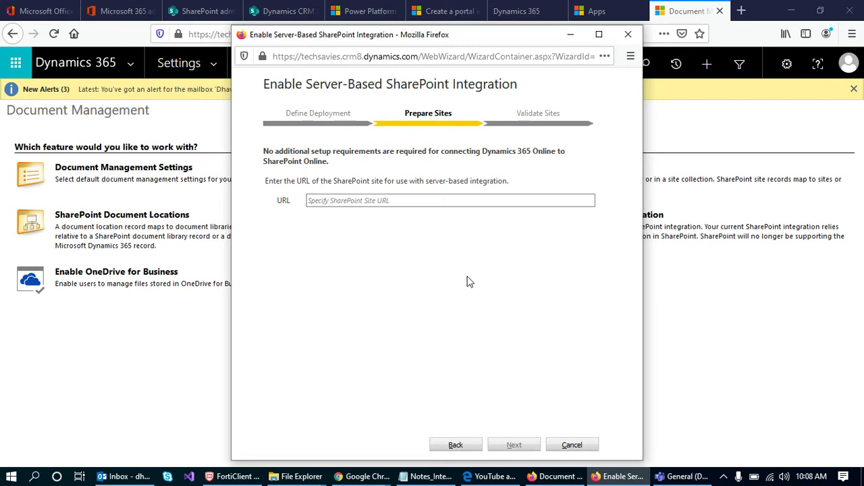
{"action": "left_click", "coordinate": [406, 202]}
{"action": "left_click", "coordinate": [371, 201]}
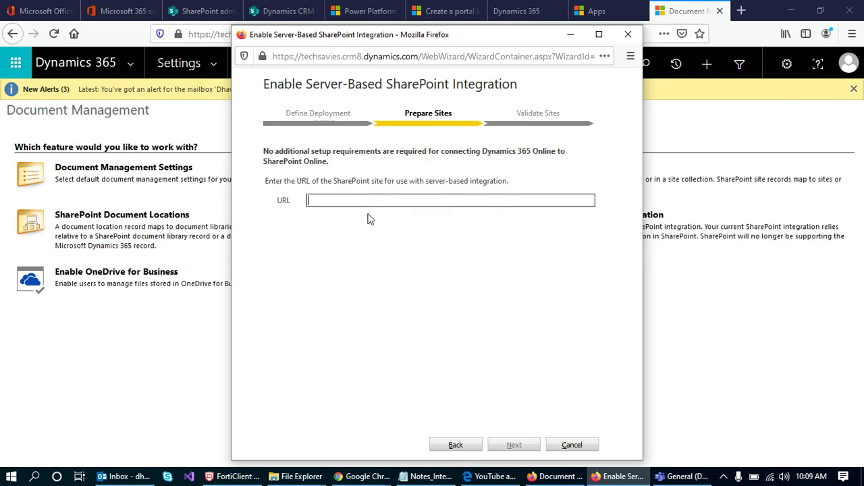
{"action": "right_click", "coordinate": [336, 202]}
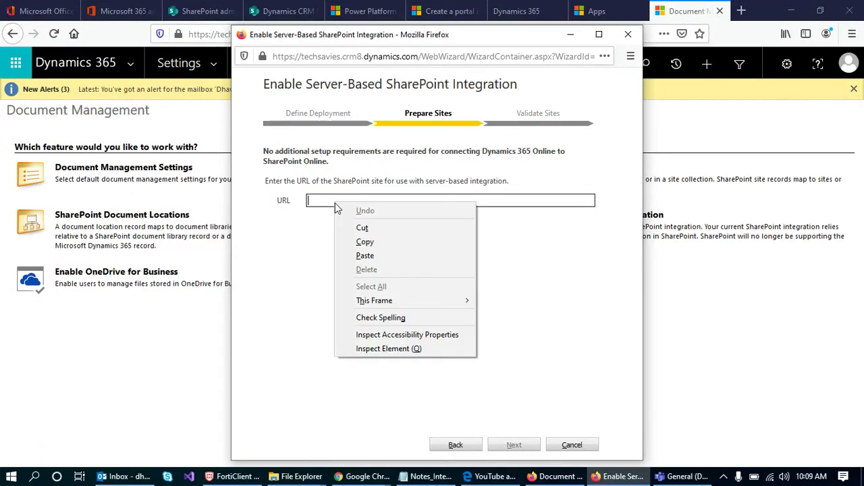
{"action": "left_click", "coordinate": [367, 252]}
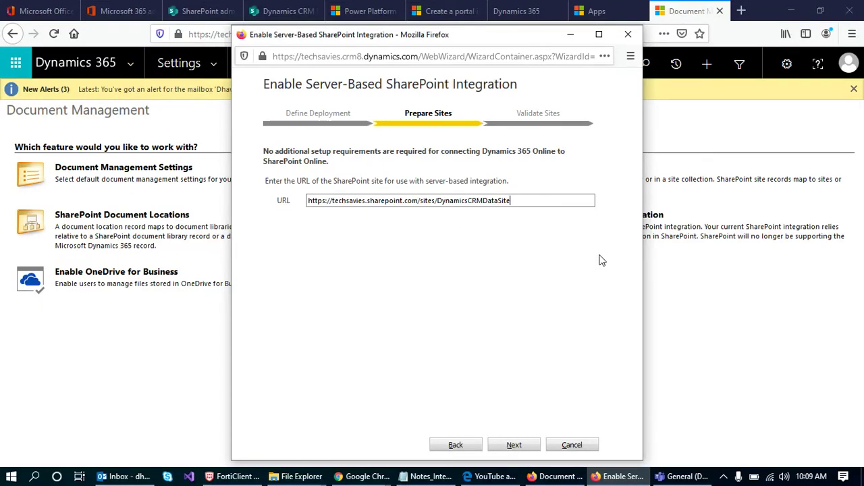
{"action": "left_click", "coordinate": [515, 447]}
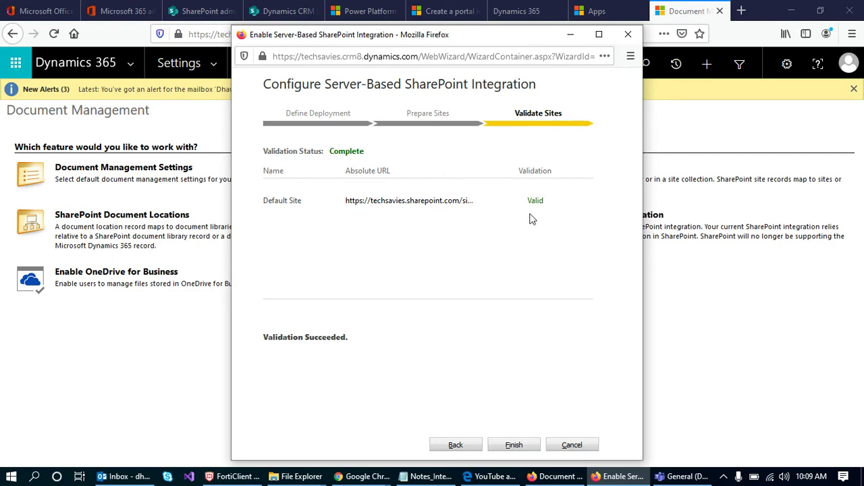
{"action": "left_click", "coordinate": [514, 447]}
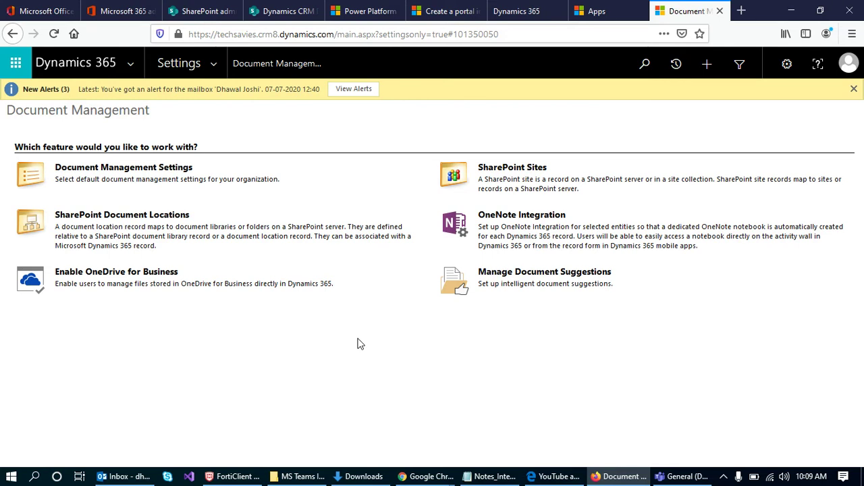
{"action": "left_click", "coordinate": [103, 173]}
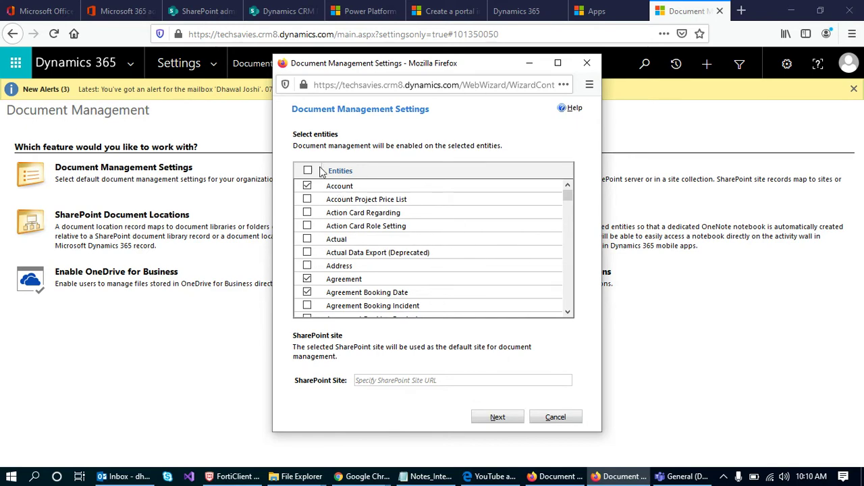
{"action": "scroll", "coordinate": [363, 278], "scroll_direction": "down", "scroll_amount": 3}
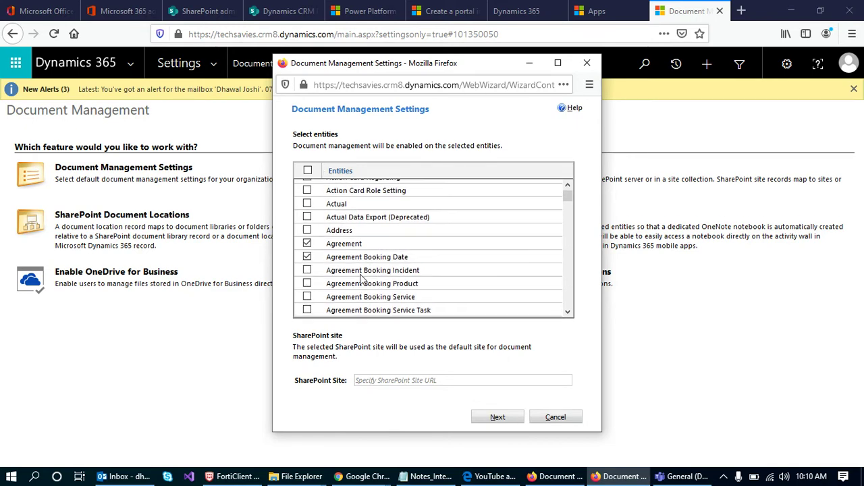
{"action": "scroll", "coordinate": [363, 287], "scroll_direction": "down", "scroll_amount": 5}
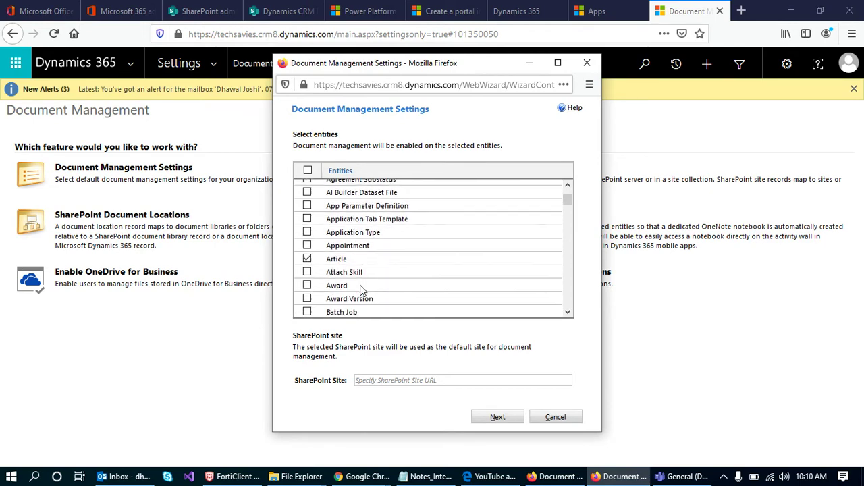
{"action": "scroll", "coordinate": [362, 290], "scroll_direction": "down", "scroll_amount": 12}
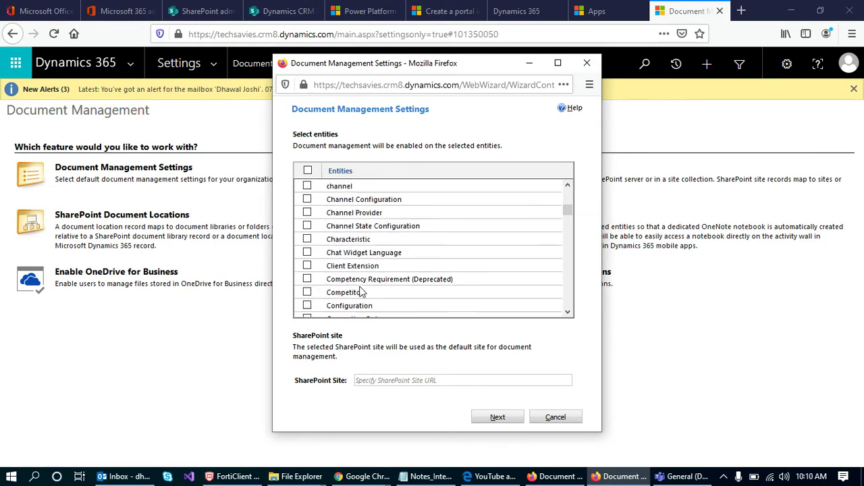
{"action": "scroll", "coordinate": [360, 290], "scroll_direction": "down", "scroll_amount": 20}
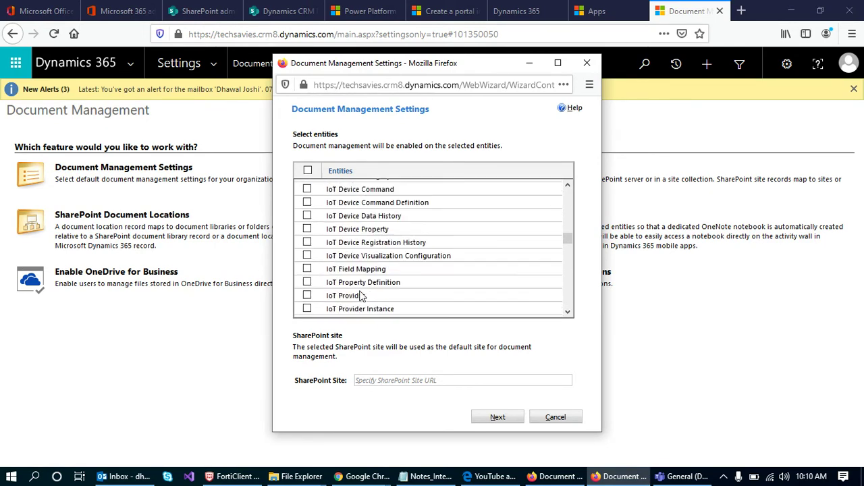
{"action": "scroll", "coordinate": [357, 303], "scroll_direction": "down", "scroll_amount": 15}
{"action": "left_click", "coordinate": [379, 380]}
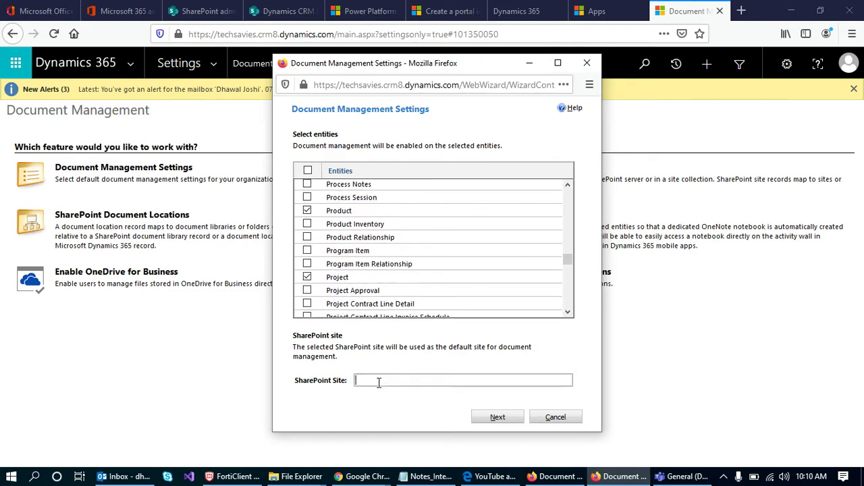
{"action": "left_click", "coordinate": [373, 376]}
{"action": "right_click", "coordinate": [369, 379]}
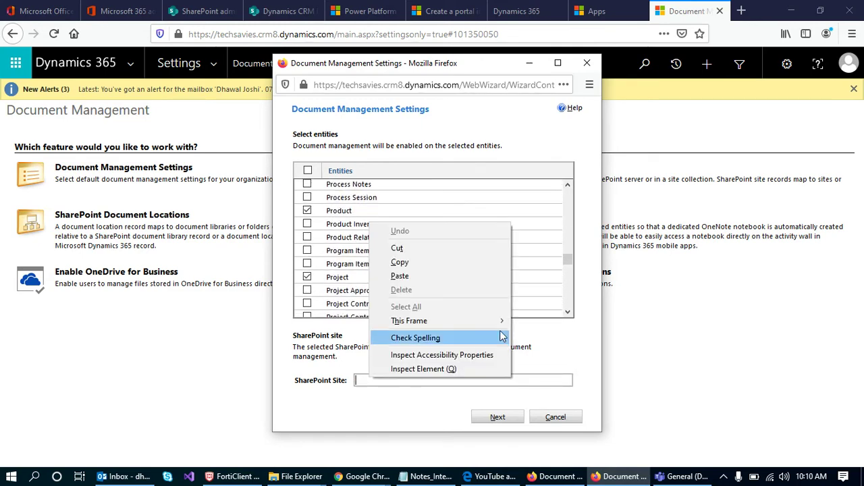
{"action": "left_click", "coordinate": [455, 276]}
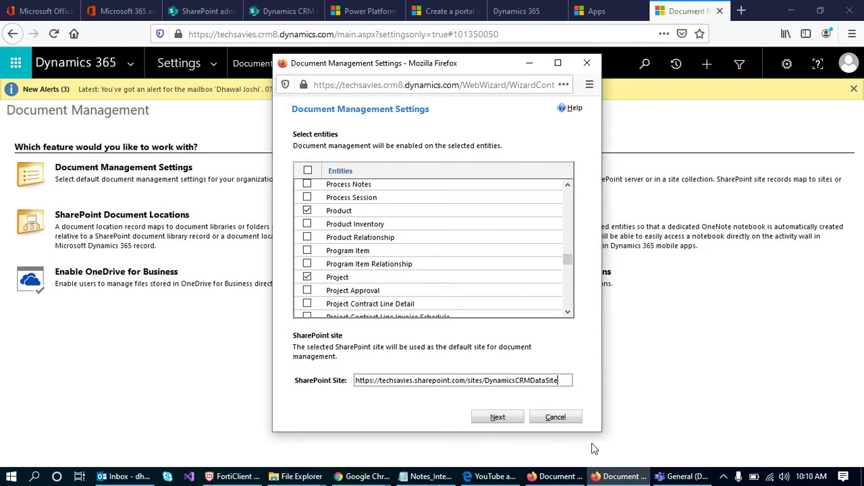
{"action": "left_click", "coordinate": [491, 418]}
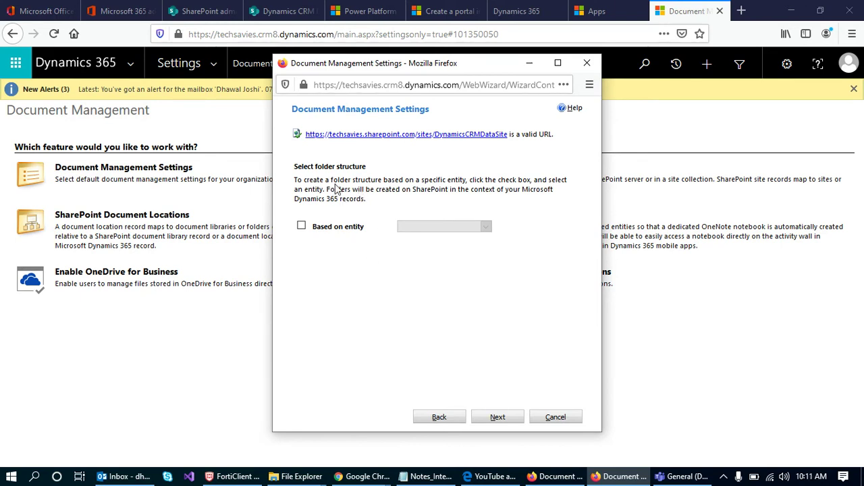
{"action": "left_click", "coordinate": [304, 228]}
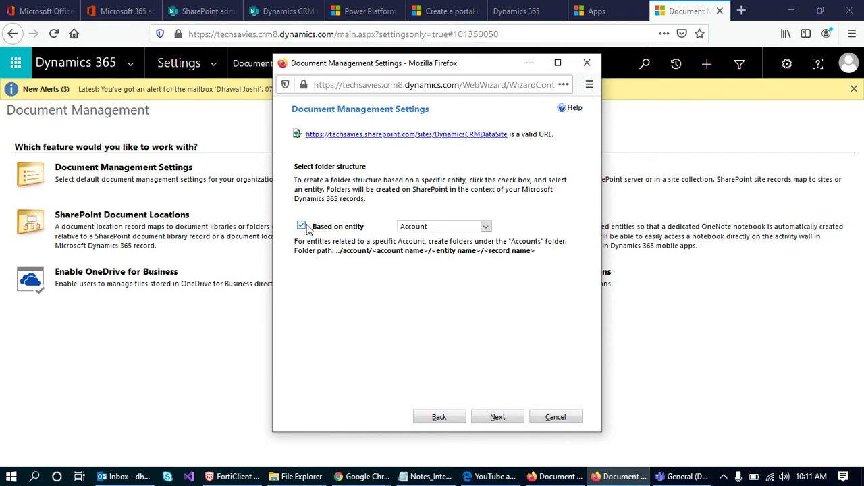
{"action": "left_click", "coordinate": [486, 227]}
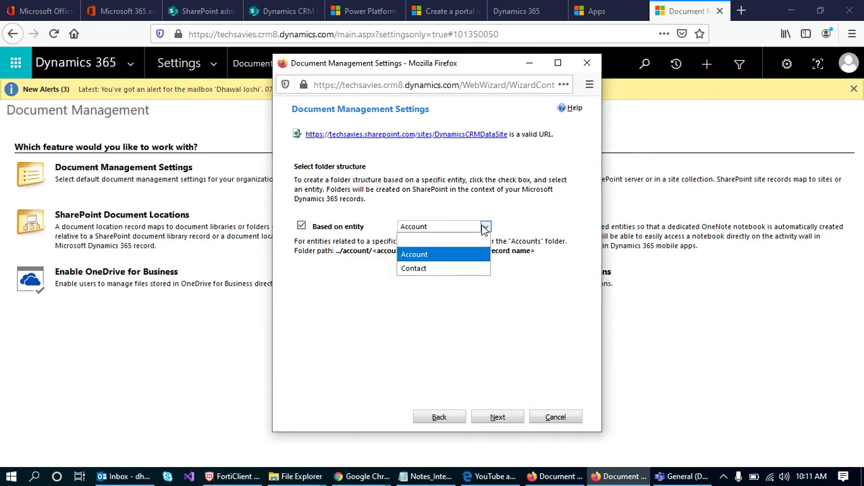
{"action": "left_click", "coordinate": [418, 260]}
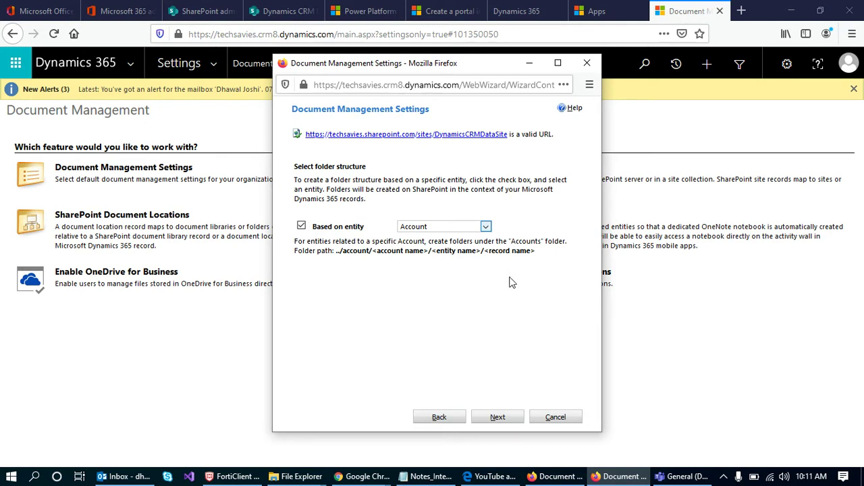
{"action": "left_click", "coordinate": [441, 418]}
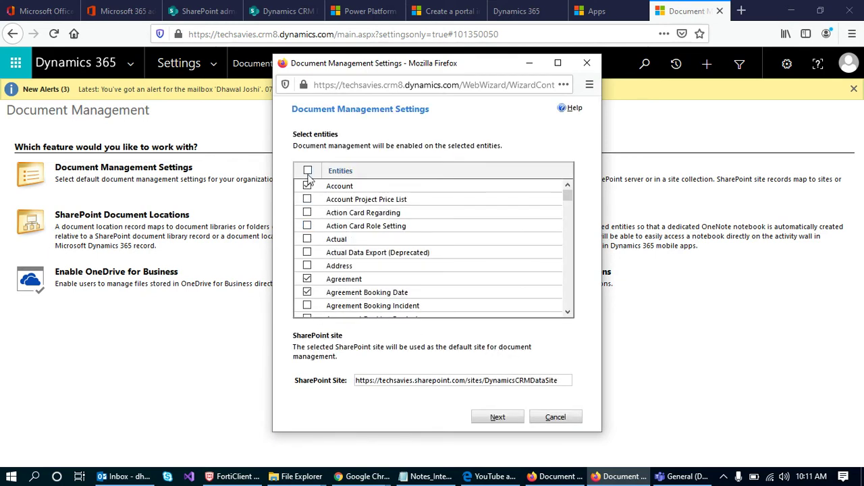
{"action": "left_click", "coordinate": [497, 417]}
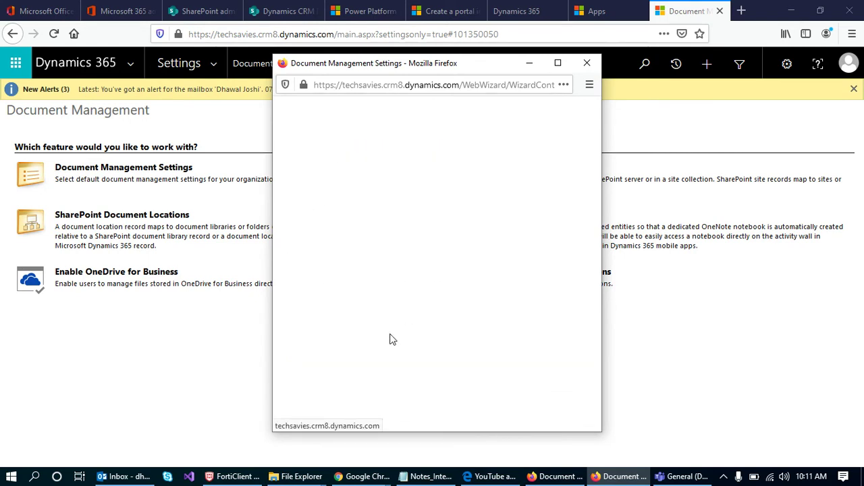
Base the folder structure on the Account entity and confirm creation of the document libraries on the SharePoint site
{"action": "left_click", "coordinate": [302, 227]}
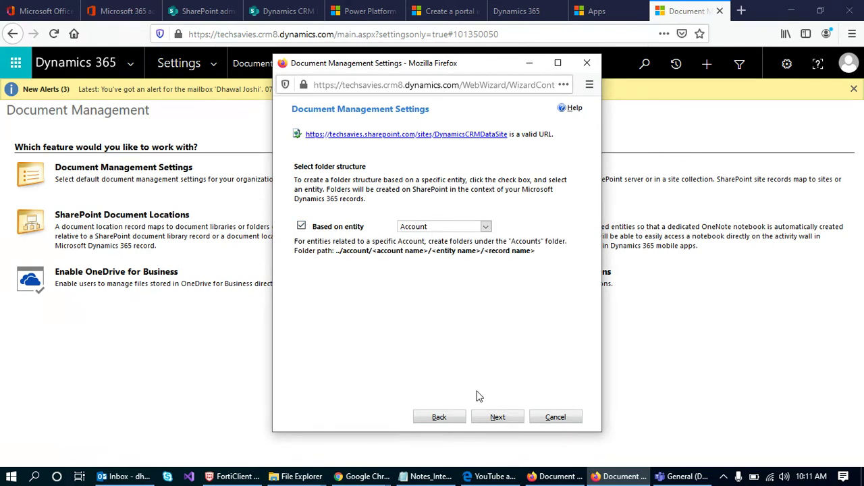
{"action": "left_click", "coordinate": [497, 419]}
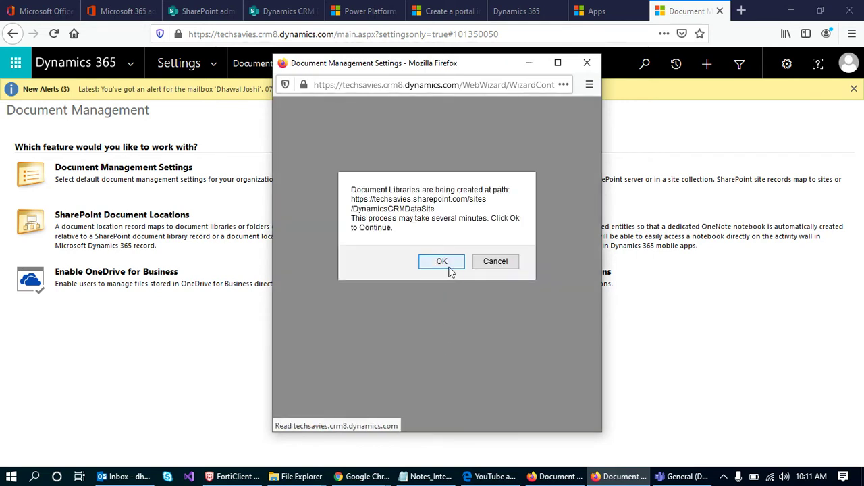
{"action": "left_click", "coordinate": [449, 266]}
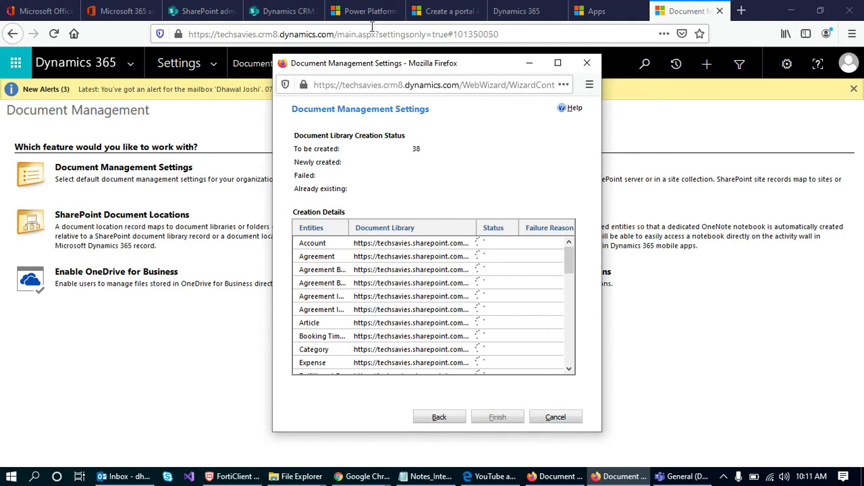
Switch to the Dynamics CRM Data Site in SharePoint and examine its home page and site contents for the document libraries
{"action": "left_click", "coordinate": [280, 11]}
{"action": "scroll", "coordinate": [392, 372], "scroll_direction": "down", "scroll_amount": 5}
{"action": "scroll", "coordinate": [367, 385], "scroll_direction": "up", "scroll_amount": 5}
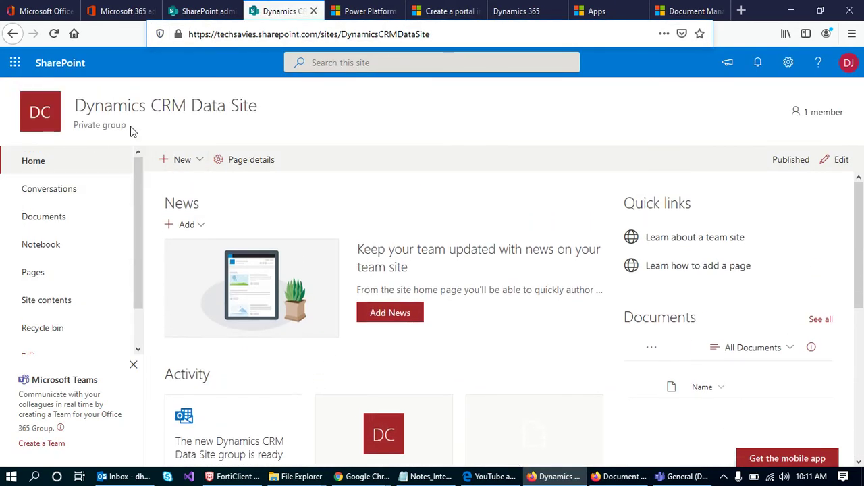
{"action": "left_click_drag", "start_coordinate": [76, 105], "coordinate": [284, 115]}
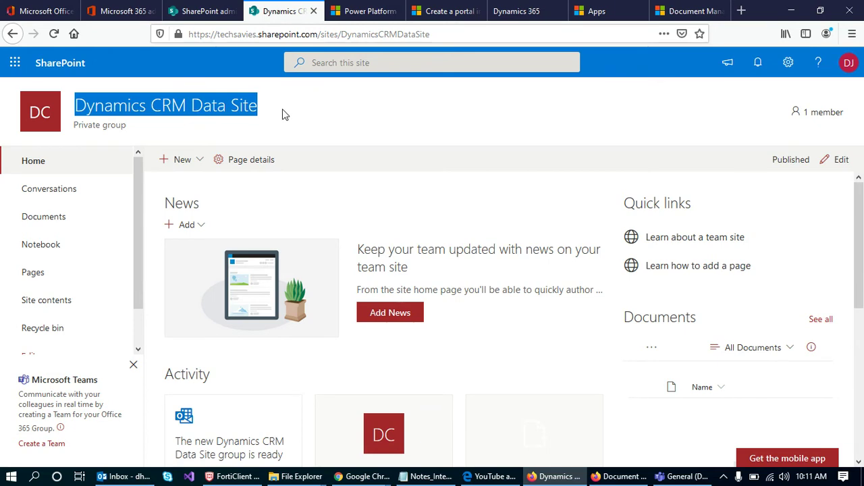
{"action": "left_click", "coordinate": [283, 115]}
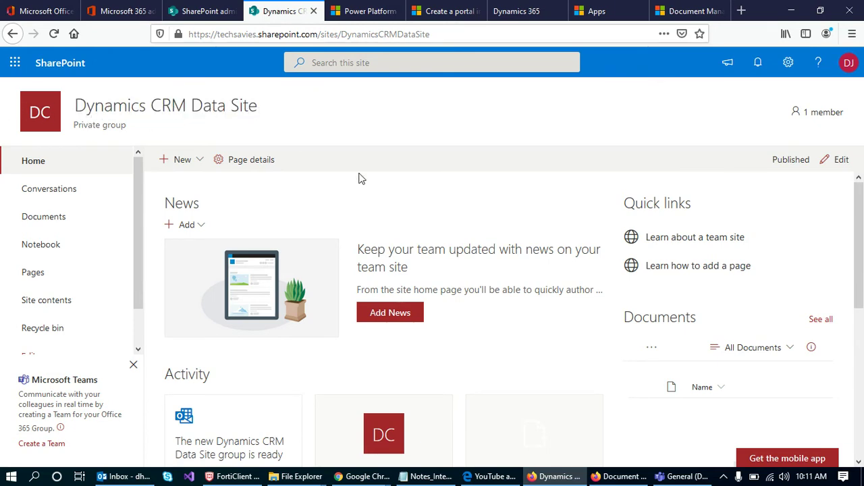
{"action": "scroll", "coordinate": [358, 202], "scroll_direction": "down", "scroll_amount": 3}
{"action": "scroll", "coordinate": [406, 401], "scroll_direction": "down", "scroll_amount": 2}
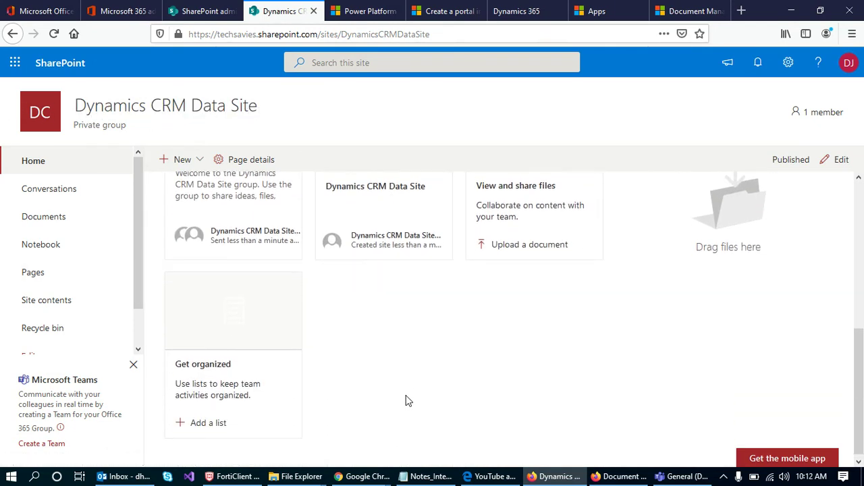
{"action": "scroll", "coordinate": [391, 401], "scroll_direction": "up", "scroll_amount": 5}
{"action": "left_click", "coordinate": [34, 303]}
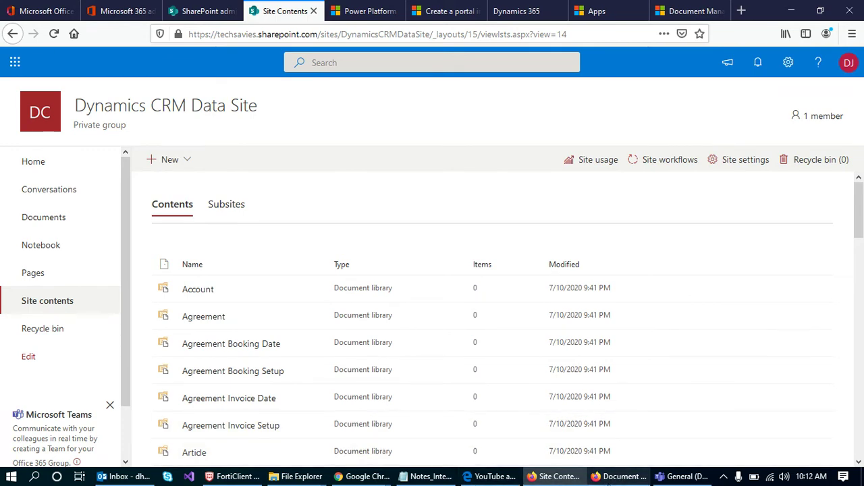
Return to Dynamics 365, review the document library creation status for the entities and finish the Document Management Settings wizard
{"action": "left_click", "coordinate": [688, 12]}
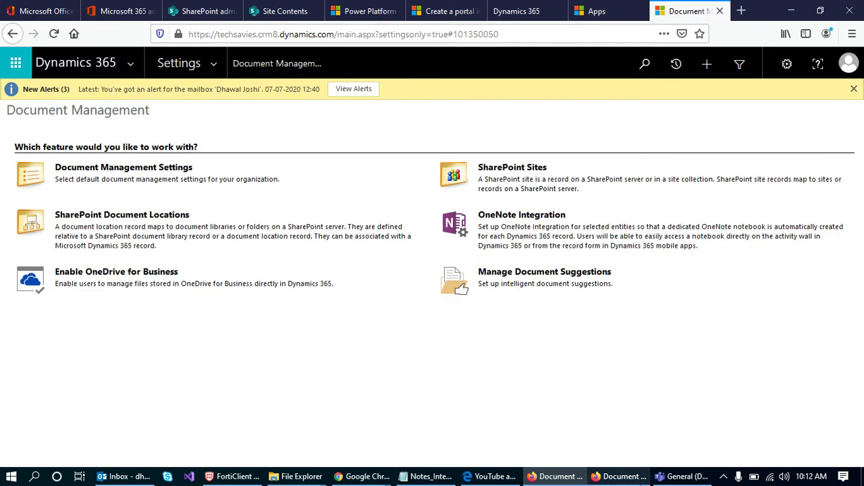
{"action": "left_click_drag", "start_coordinate": [569, 272], "coordinate": [566, 358]}
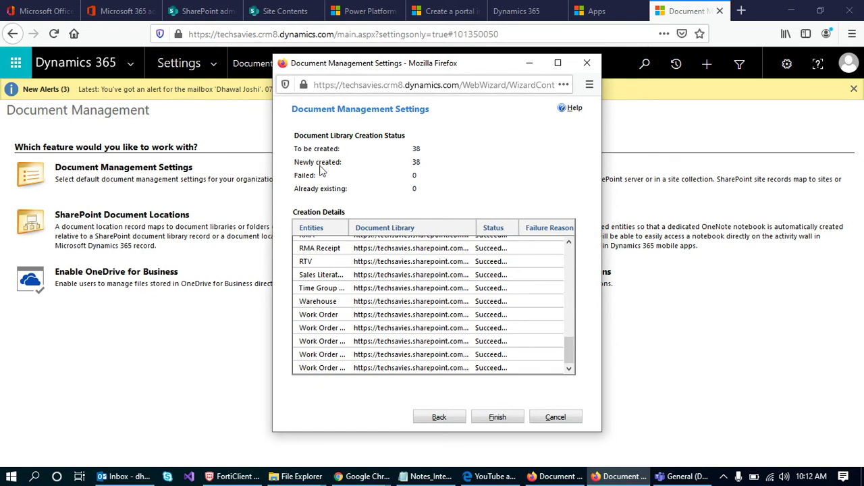
{"action": "left_click", "coordinate": [498, 417]}
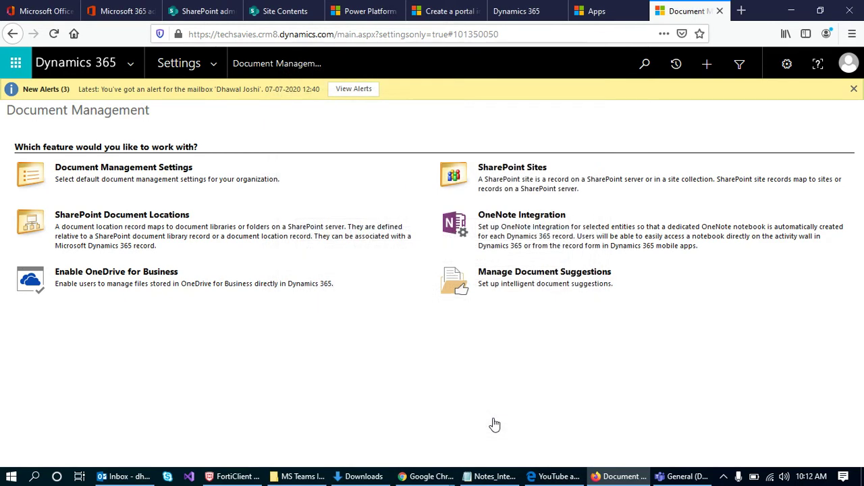
{"action": "mouse_move", "coordinate": [698, 479]}
{"action": "left_click", "coordinate": [211, 72]}
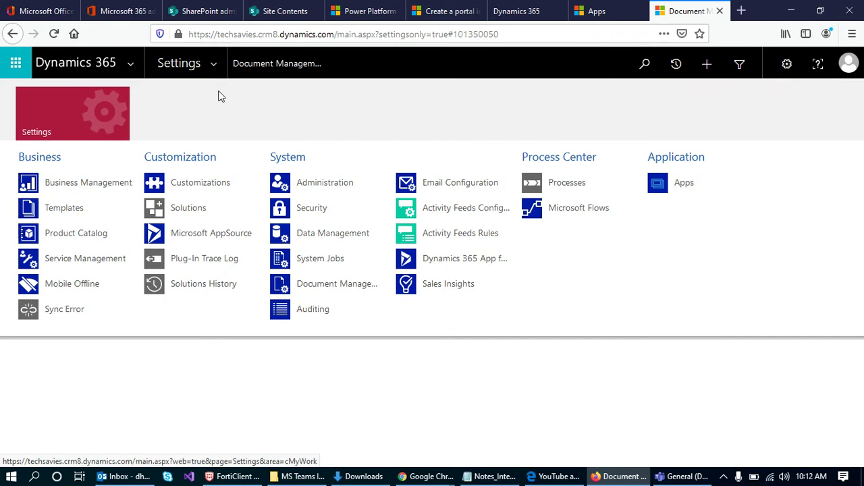
{"action": "left_click", "coordinate": [72, 66]}
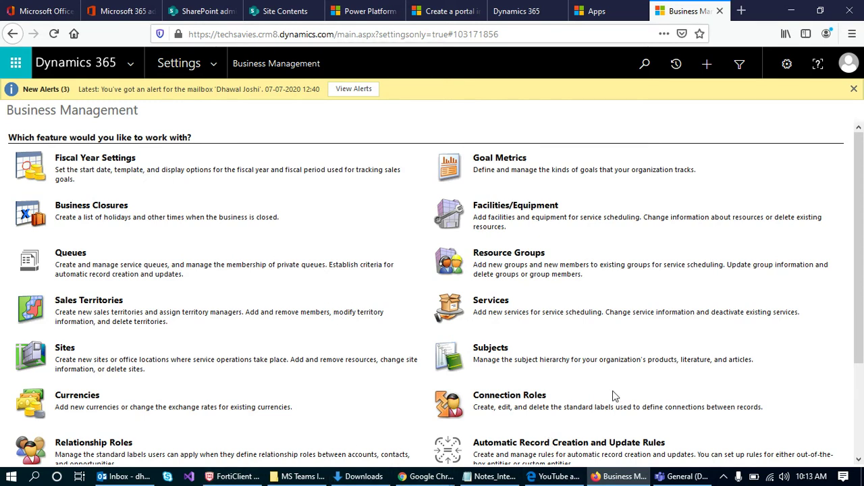
Switch to the SharePoint site contents and open the Account document library for viewing
{"action": "left_click", "coordinate": [264, 16]}
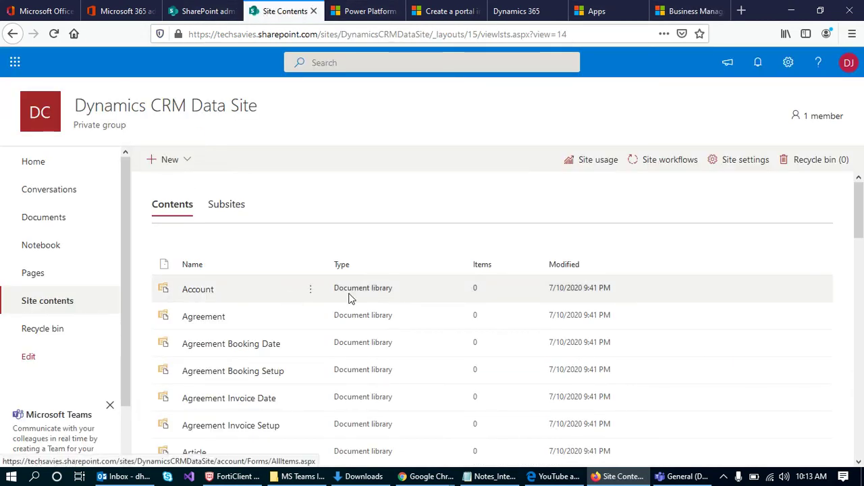
{"action": "left_click", "coordinate": [218, 291]}
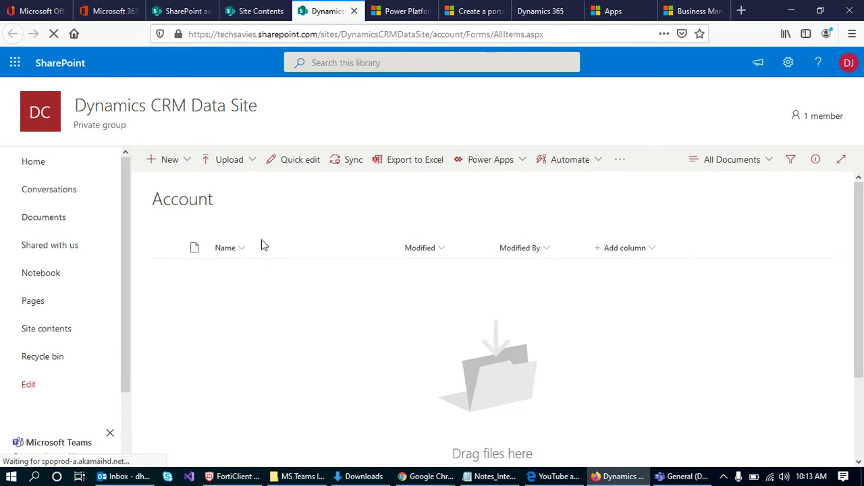
Switch to Dynamics 365 and open the Dynamics 365 — custom app
{"action": "left_click", "coordinate": [691, 11]}
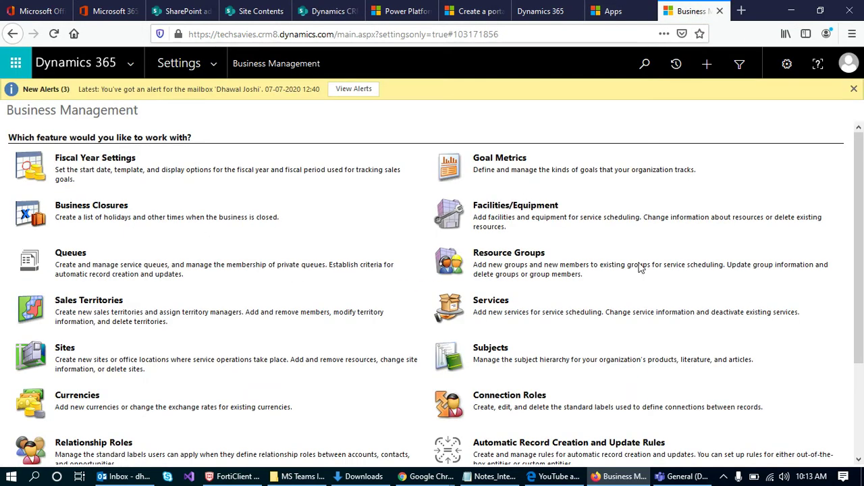
{"action": "left_click", "coordinate": [131, 67]}
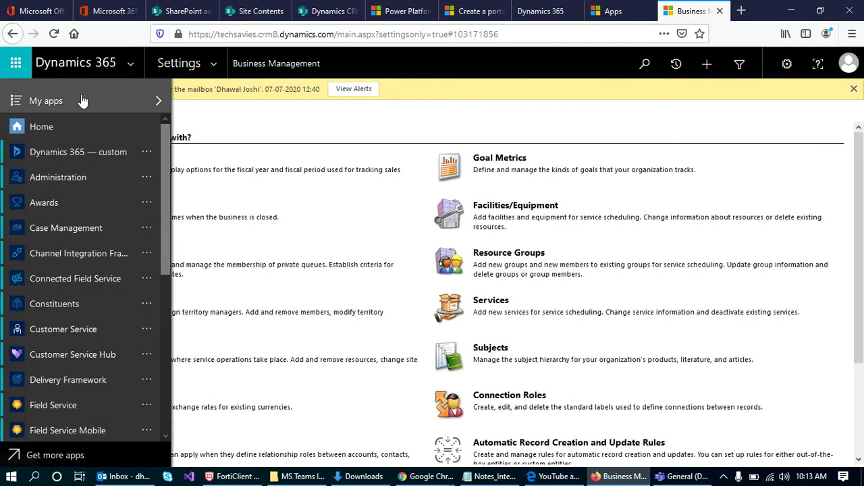
{"action": "left_click", "coordinate": [61, 154]}
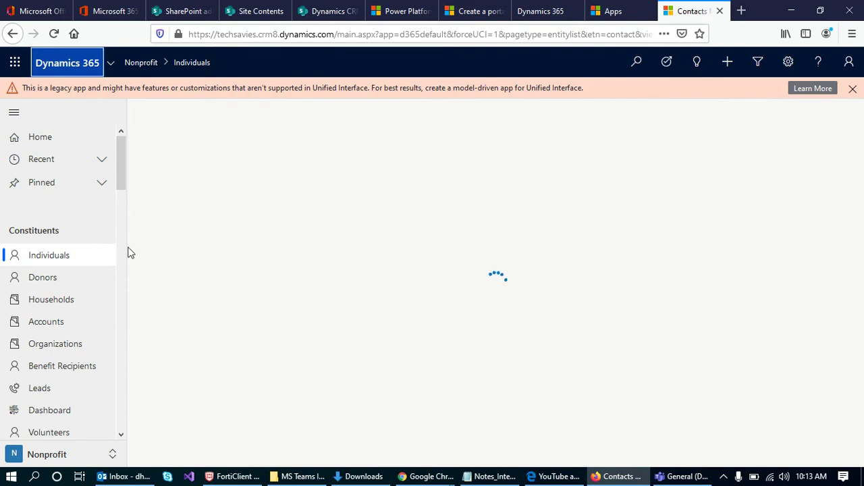
{"action": "left_click", "coordinate": [110, 64]}
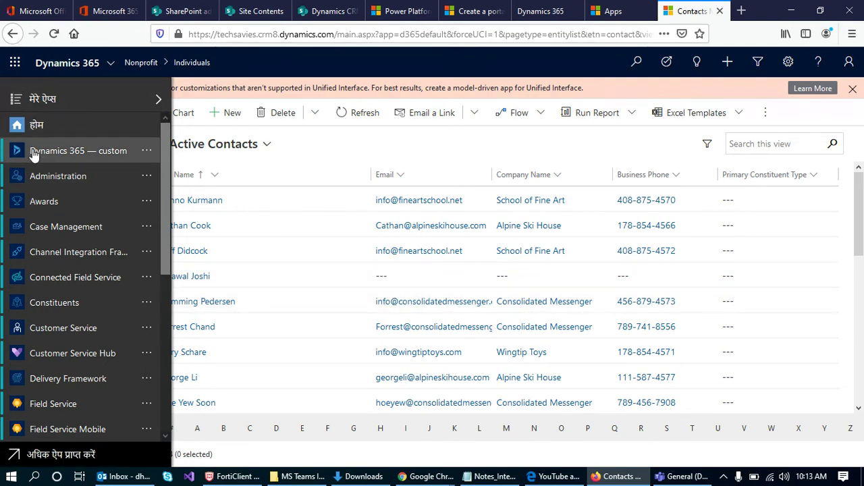
{"action": "left_click", "coordinate": [37, 125]}
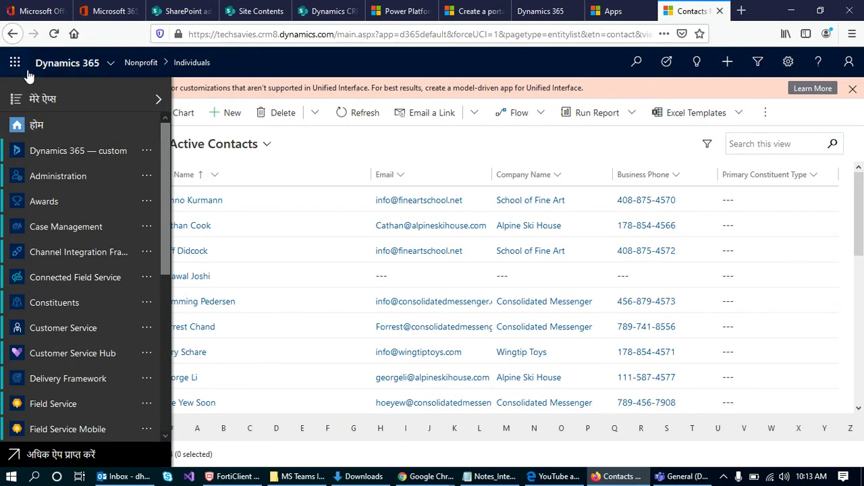
{"action": "left_click", "coordinate": [35, 125]}
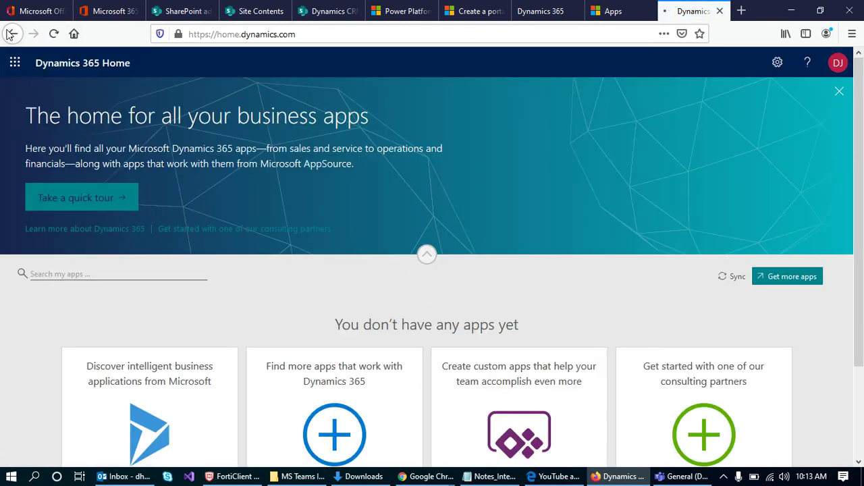
{"action": "left_click", "coordinate": [10, 33]}
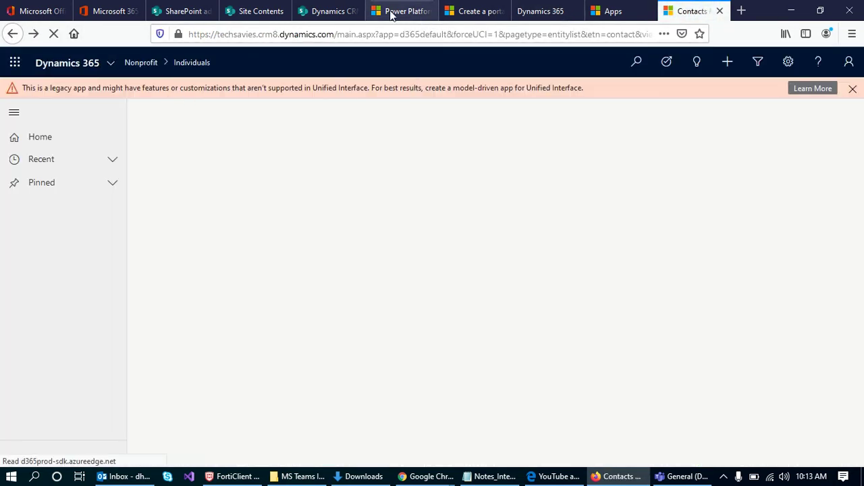
Load the classic Dynamics 365 interface by changing the address parameters after main.aspx? to forceclassic=1
{"action": "left_click", "coordinate": [343, 34]}
{"action": "left_click", "coordinate": [380, 35]}
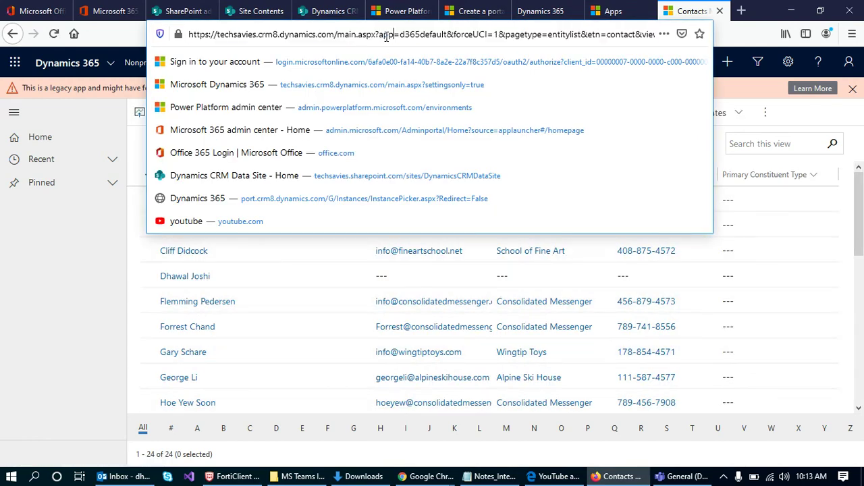
{"action": "left_click_drag", "start_coordinate": [378, 35], "coordinate": [665, 34]}
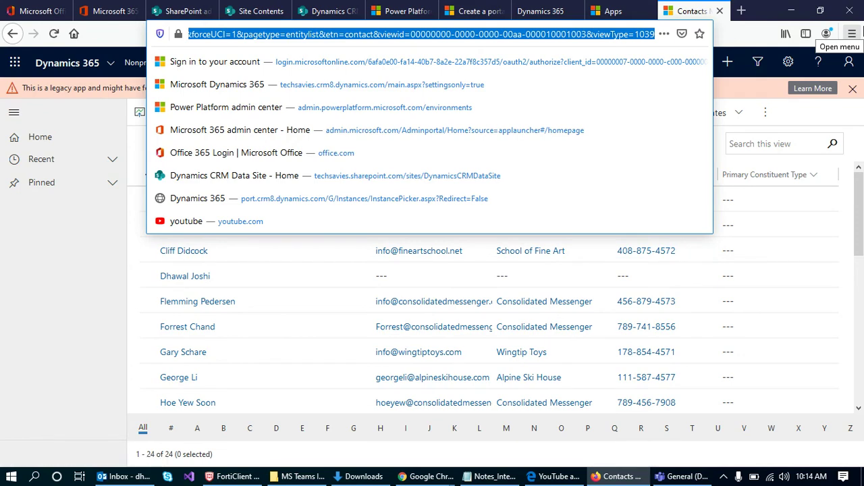
{"action": "key", "text": "BackSpace"}
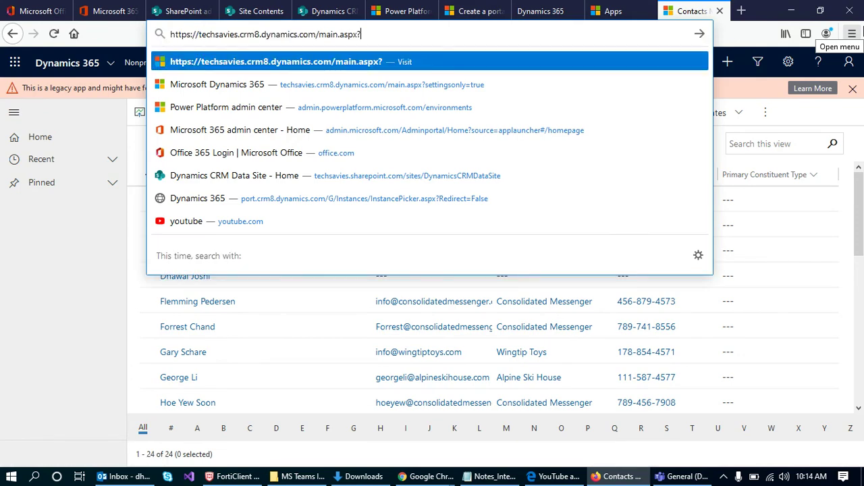
{"action": "type", "text": "force"}
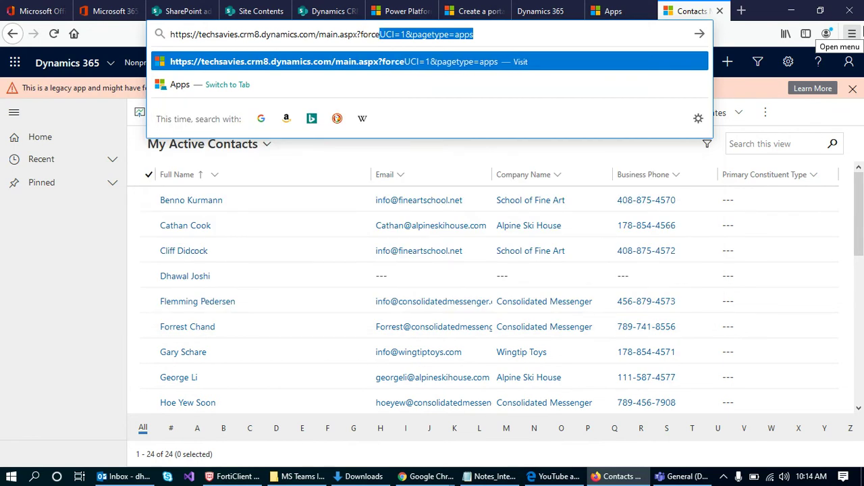
{"action": "type", "text": "classic"}
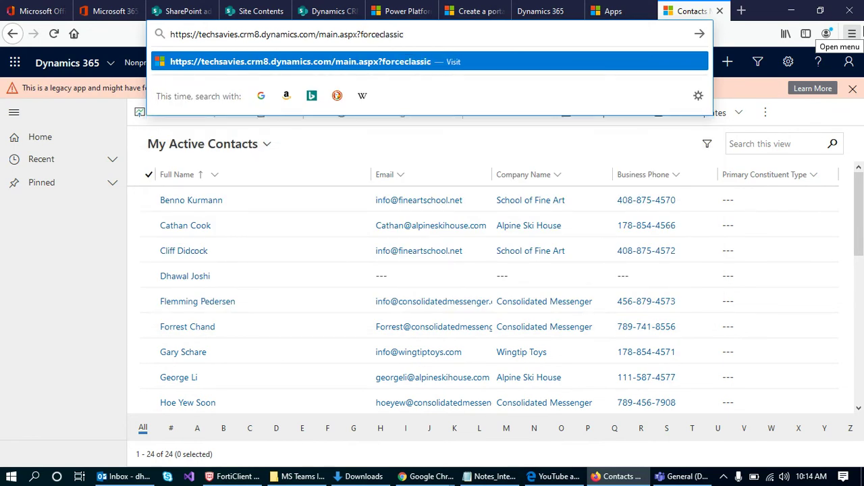
{"action": "type", "text": "=1"}
{"action": "key", "text": "Return"}
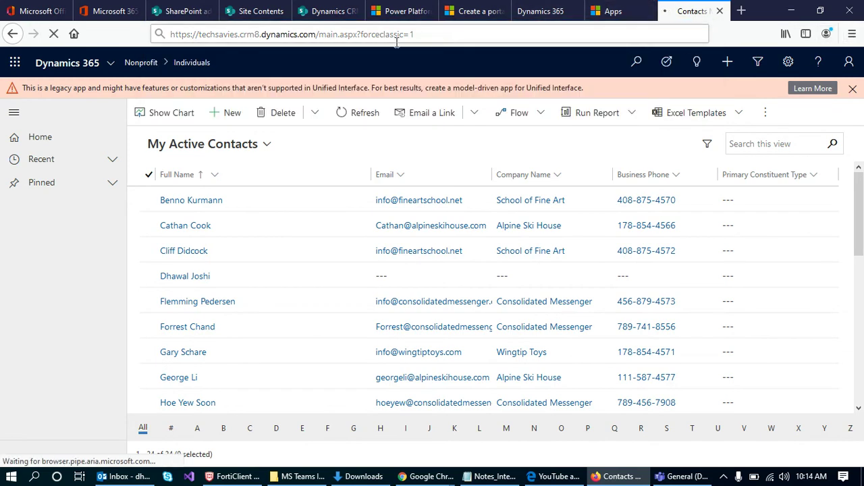
{"action": "left_click_drag", "start_coordinate": [358, 35], "coordinate": [417, 34]}
{"action": "left_click", "coordinate": [373, 34]}
{"action": "left_click_drag", "start_coordinate": [362, 34], "coordinate": [424, 38]}
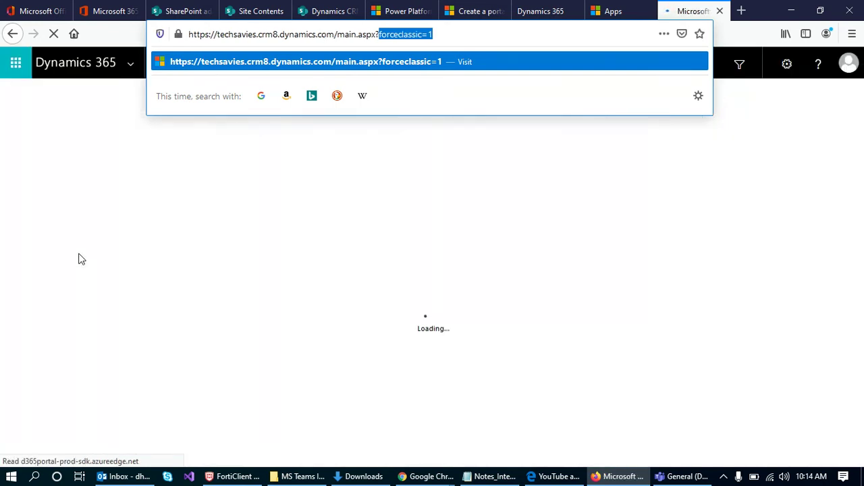
{"action": "left_click", "coordinate": [743, 36]}
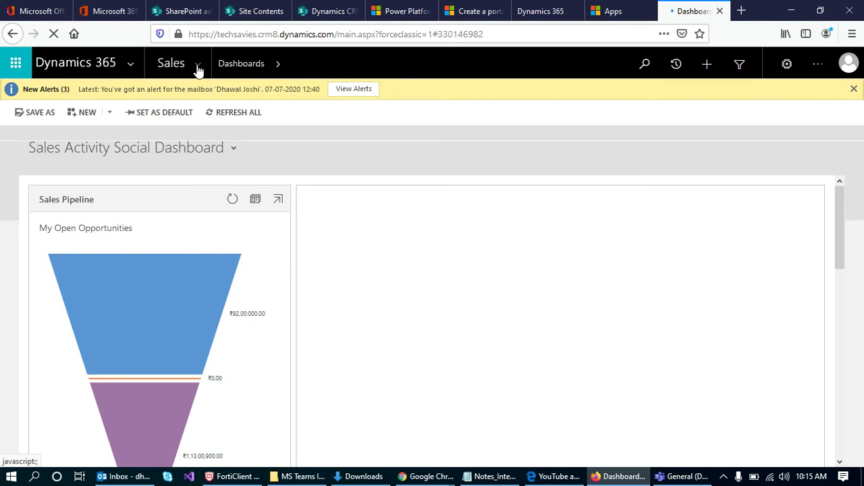
Open the Accounts list in the Sales area and check the Account library in SharePoint before returning to the list
{"action": "left_click", "coordinate": [197, 67]}
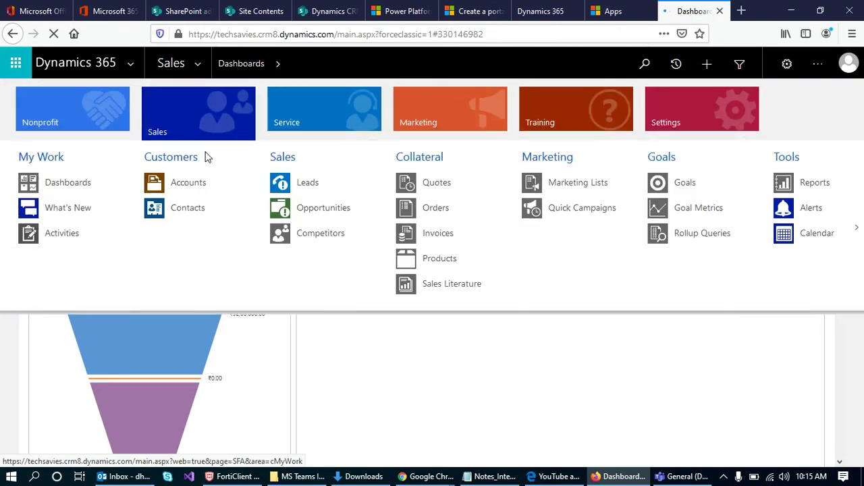
{"action": "left_click", "coordinate": [191, 184]}
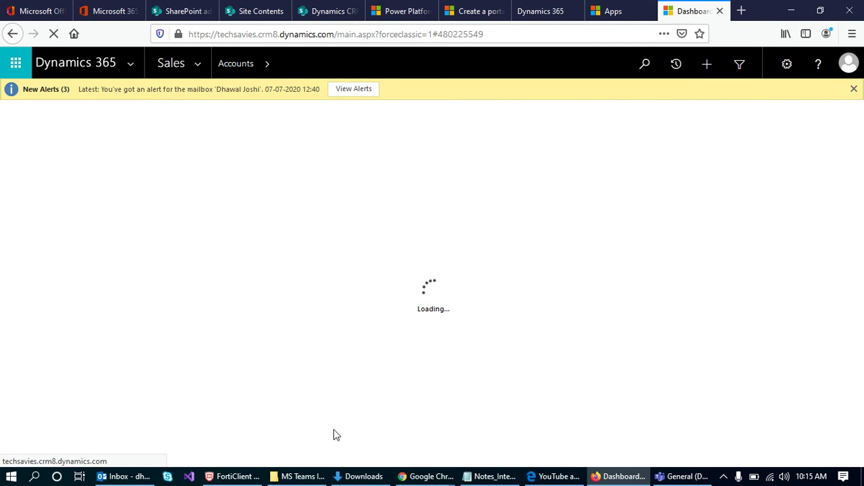
{"action": "left_click", "coordinate": [321, 14]}
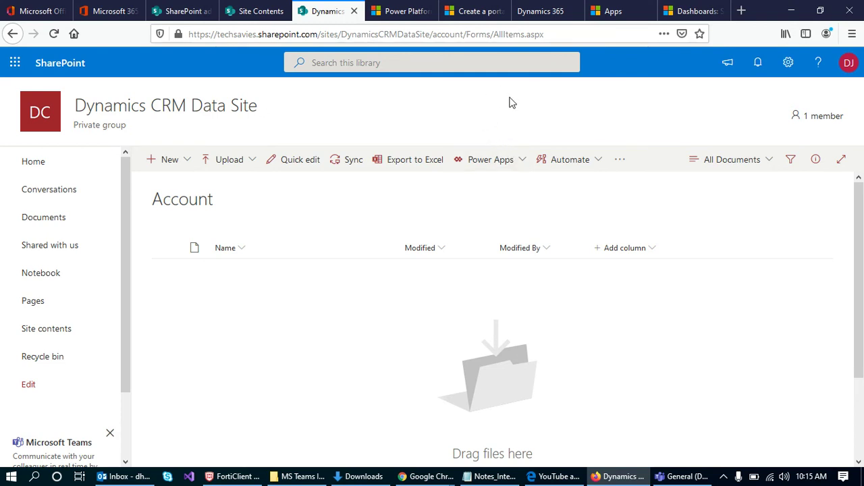
{"action": "left_click", "coordinate": [690, 19]}
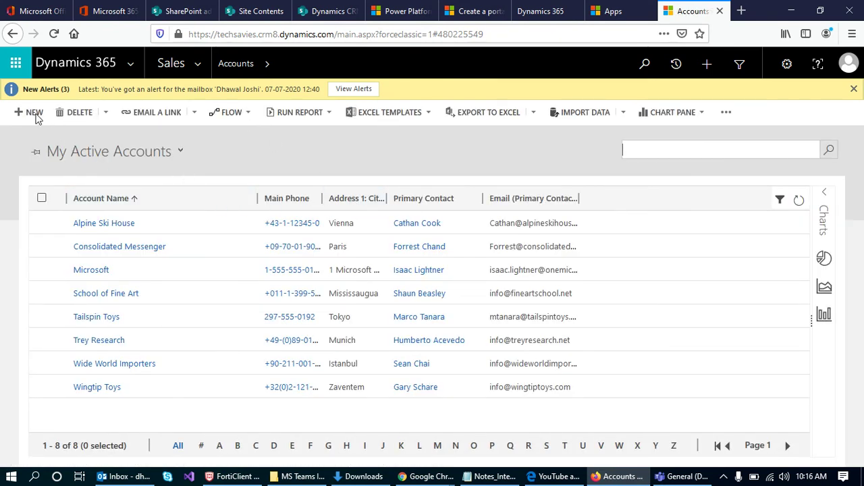
Start a new account named Account_Sharepoint_Integration and switch it to the Account form, discarding the unsaved changes
{"action": "left_click", "coordinate": [34, 112]}
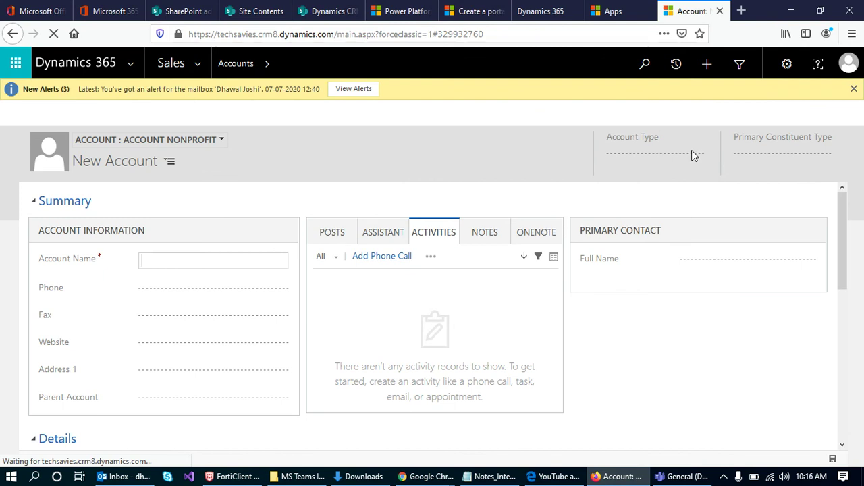
{"action": "type", "text": "Account_Sharepoint"}
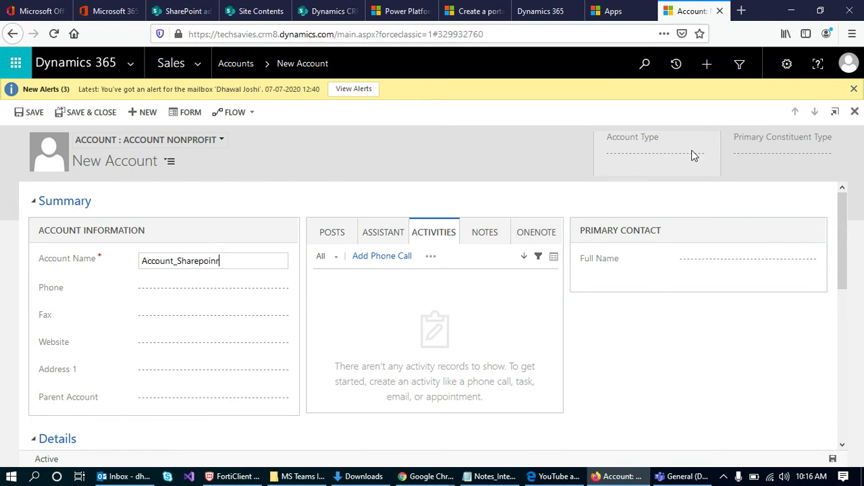
{"action": "type", "text": "Integration"}
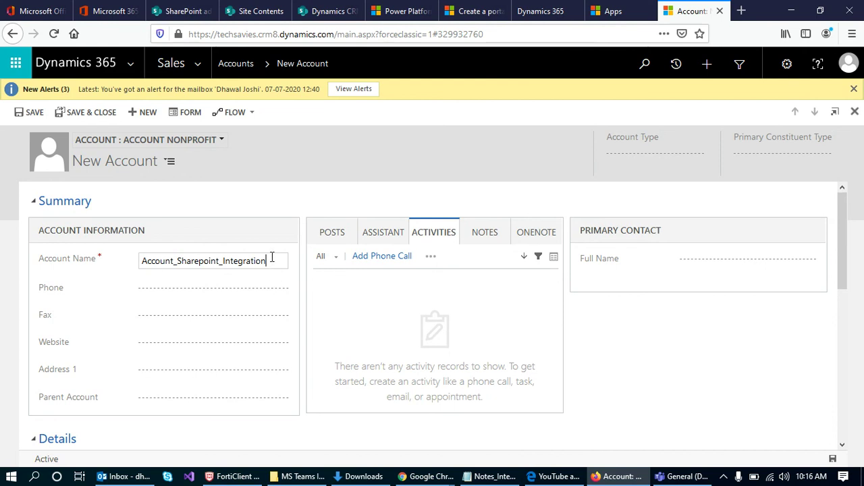
{"action": "double_click", "coordinate": [240, 260]}
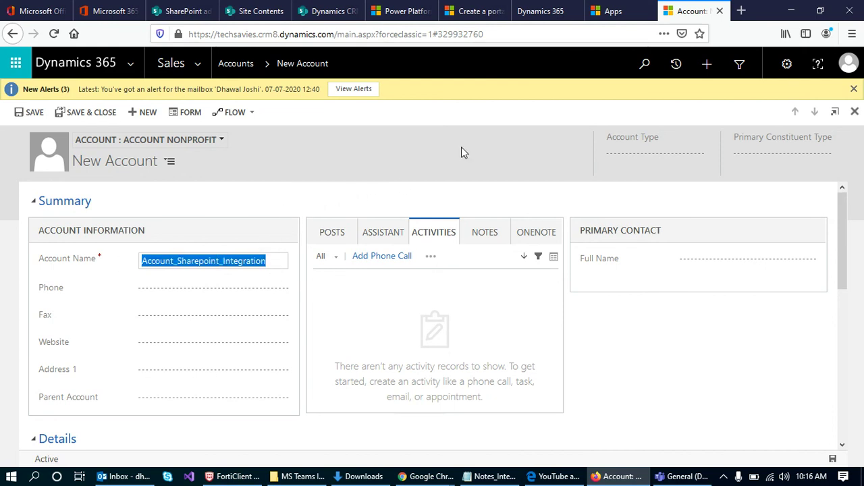
{"action": "left_click", "coordinate": [220, 140]}
{"action": "left_click", "coordinate": [129, 172]}
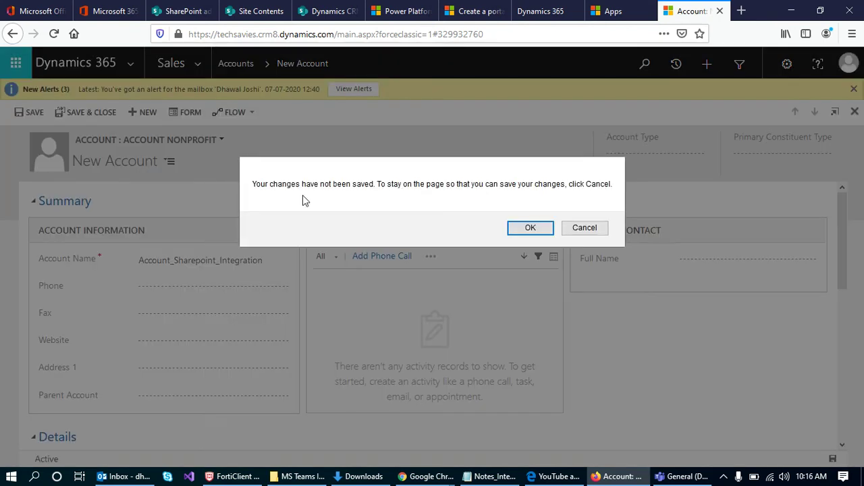
{"action": "left_click", "coordinate": [522, 226]}
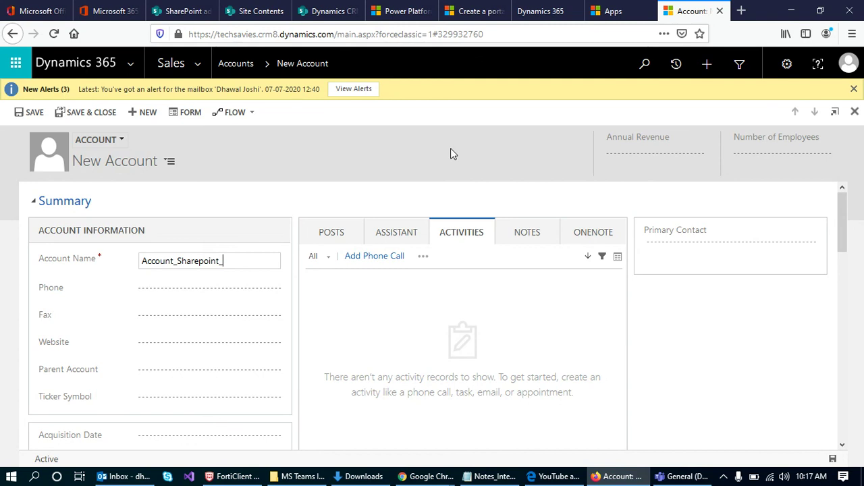
Name the new account Account_Sharepoint_Integration, look through its form and save the record
{"action": "type", "text": "Ntegratio"}
{"action": "key", "text": "BackSpace"}
{"action": "key", "text": "BackSpace"}
{"action": "key", "text": "BackSpace"}
{"action": "key", "text": "BackSpace"}
{"action": "key", "text": "BackSpace"}
{"action": "type", "text": "ntegration"}
{"action": "scroll", "coordinate": [513, 405], "scroll_direction": "down", "scroll_amount": 5}
{"action": "scroll", "coordinate": [64, 185], "scroll_direction": "up", "scroll_amount": 5}
{"action": "scroll", "coordinate": [237, 351], "scroll_direction": "down", "scroll_amount": 15}
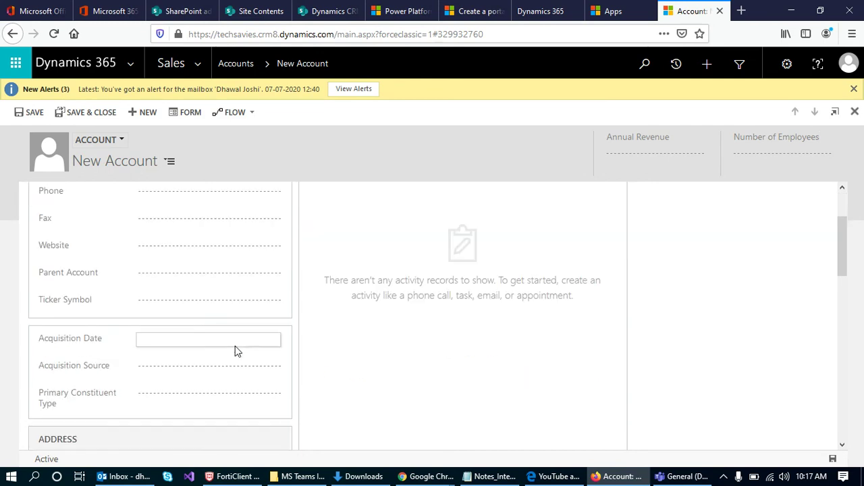
{"action": "left_click", "coordinate": [833, 459]}
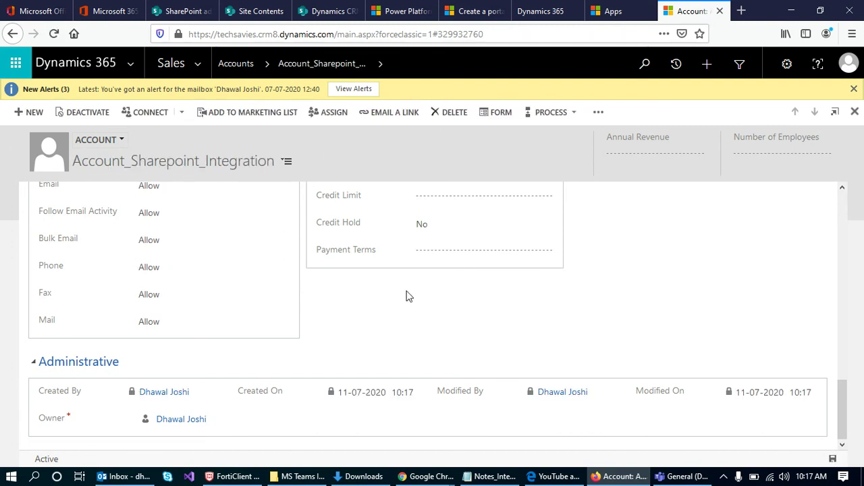
Switch to the SharePoint admin center, view the details of the Dynamics CRM Data Site and close them
{"action": "left_click", "coordinate": [189, 12]}
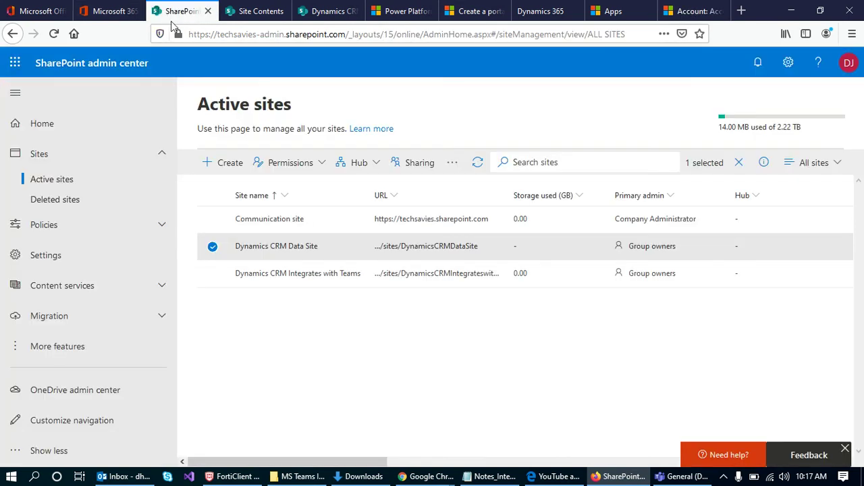
{"action": "left_click", "coordinate": [275, 247]}
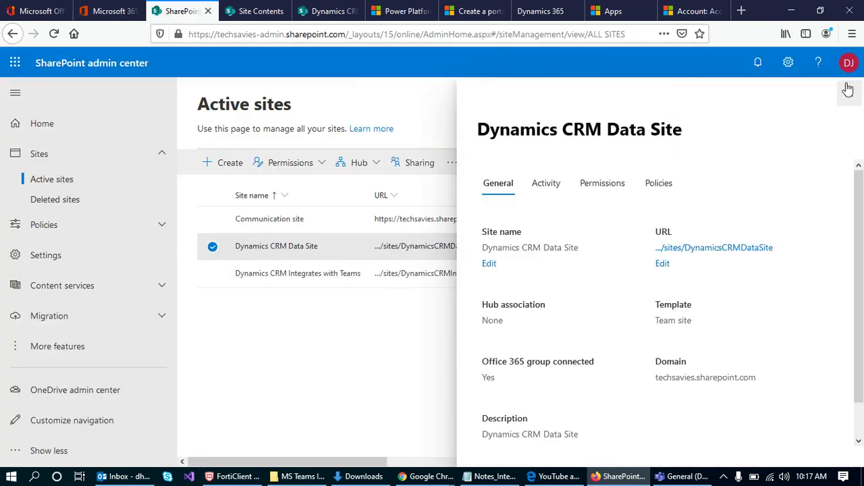
{"action": "left_click", "coordinate": [849, 91]}
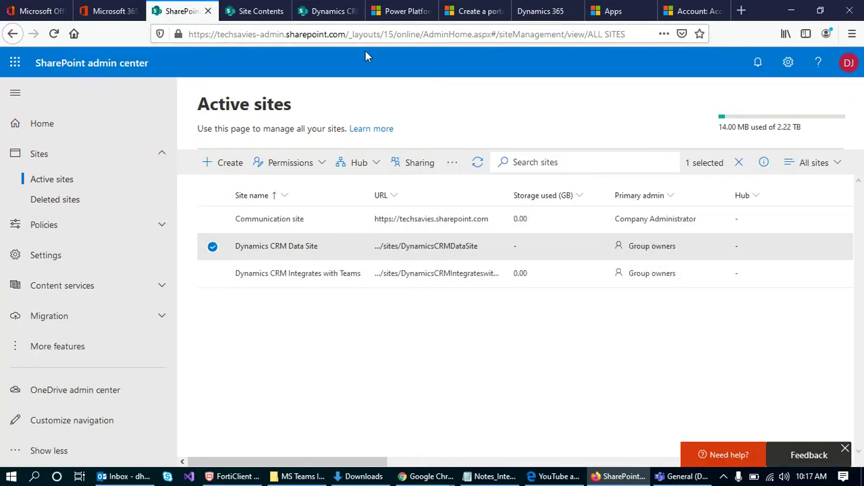